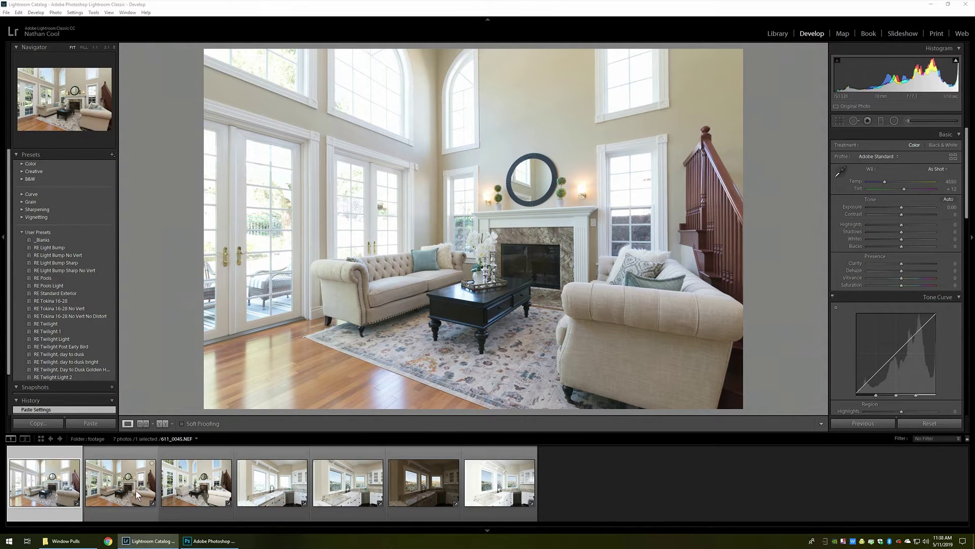
View the flash-lit shot, check its upper window at 1:1, then move to the third exposure.
click(136, 490)
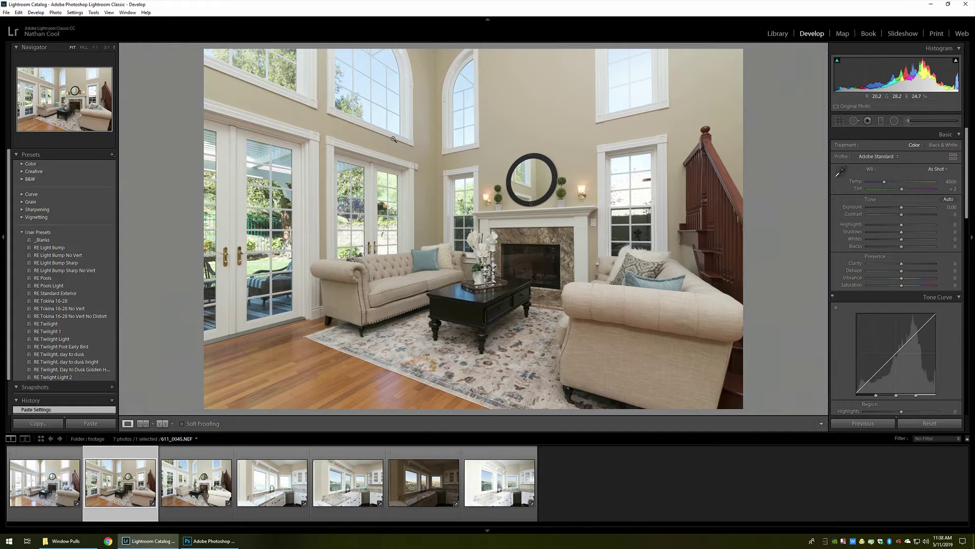
click(639, 86)
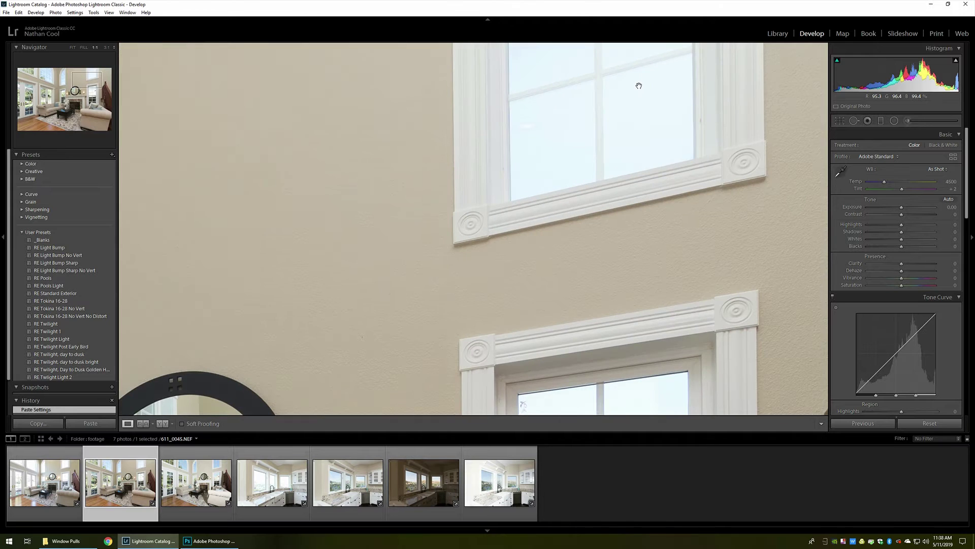
click(639, 86)
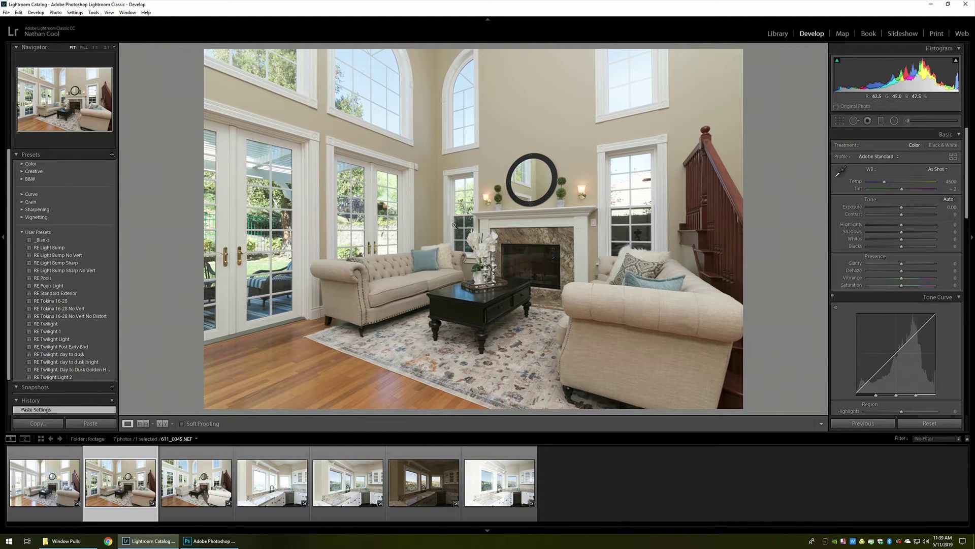
click(202, 489)
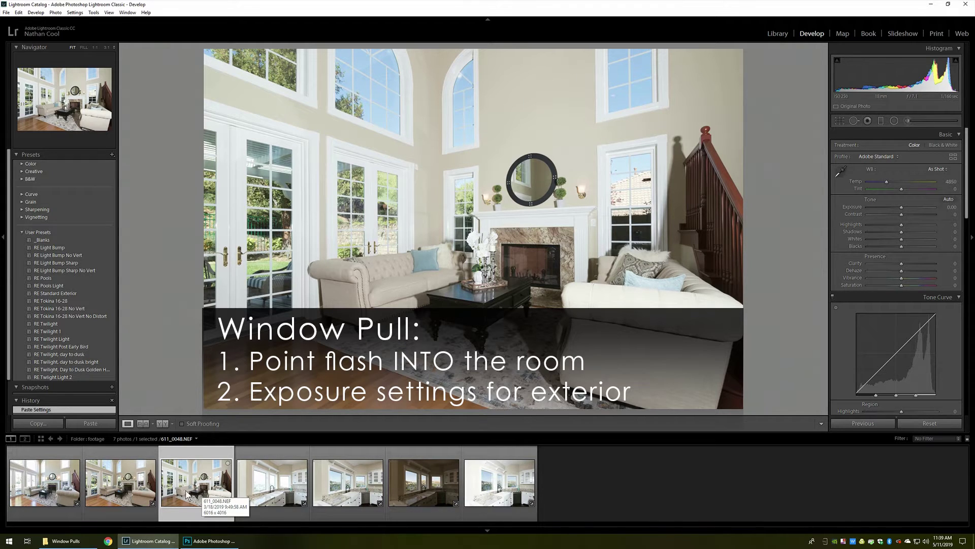
Compare the ambient, flash and window-pull frames, then Shift-select filmstrip thumbnails 1–3.
click(73, 490)
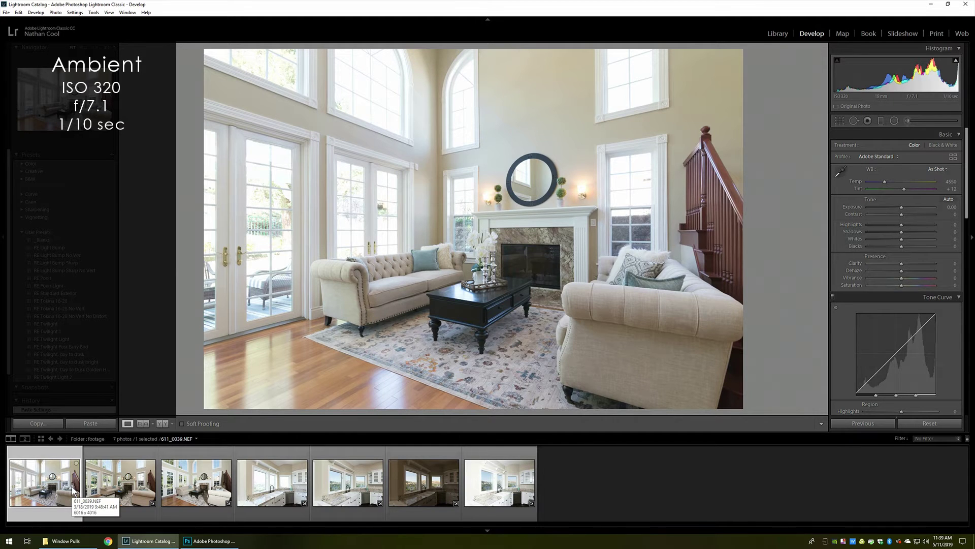
click(132, 489)
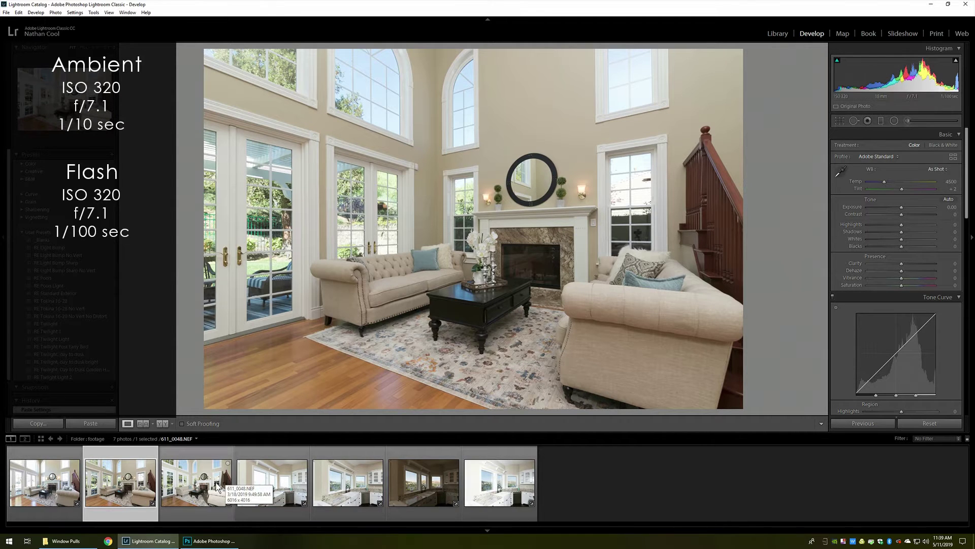
click(218, 486)
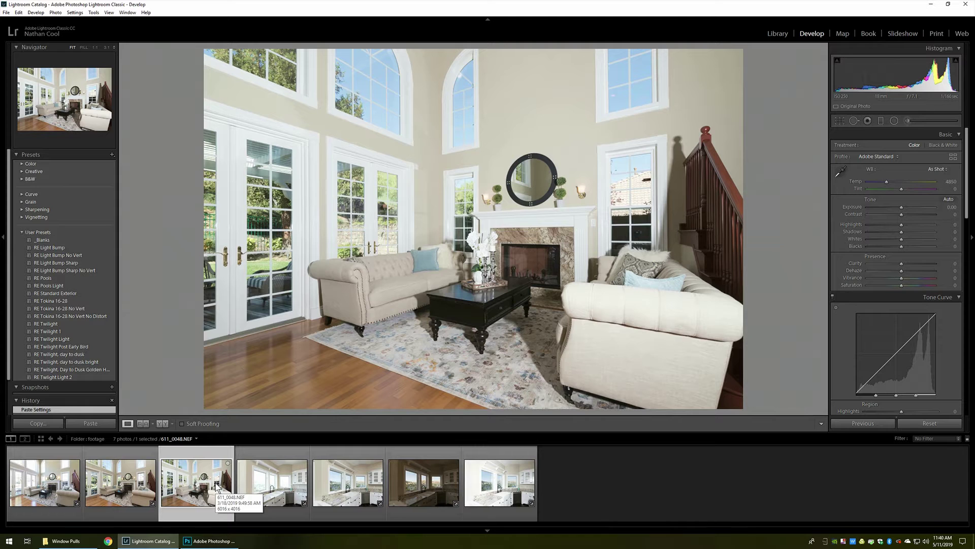
shift+click(73, 492)
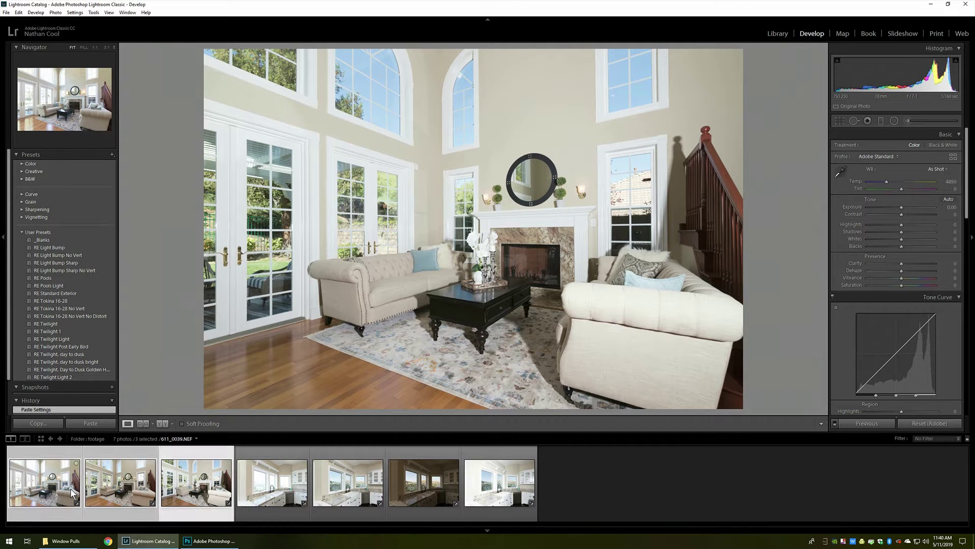
Use Edit In > Open as Layers in Photoshop for the three selected shots, then maximize Photoshop.
right_click(71, 488)
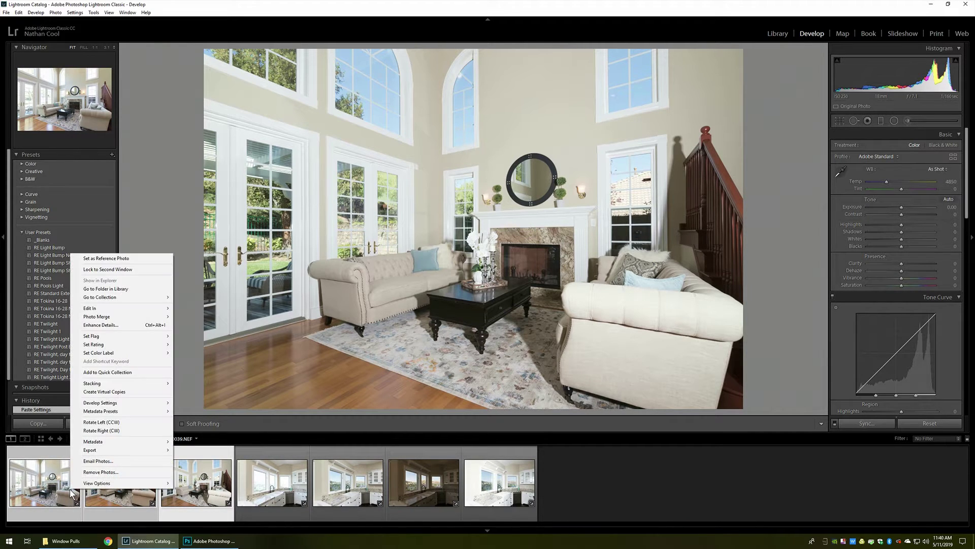
mouse_move(128, 310)
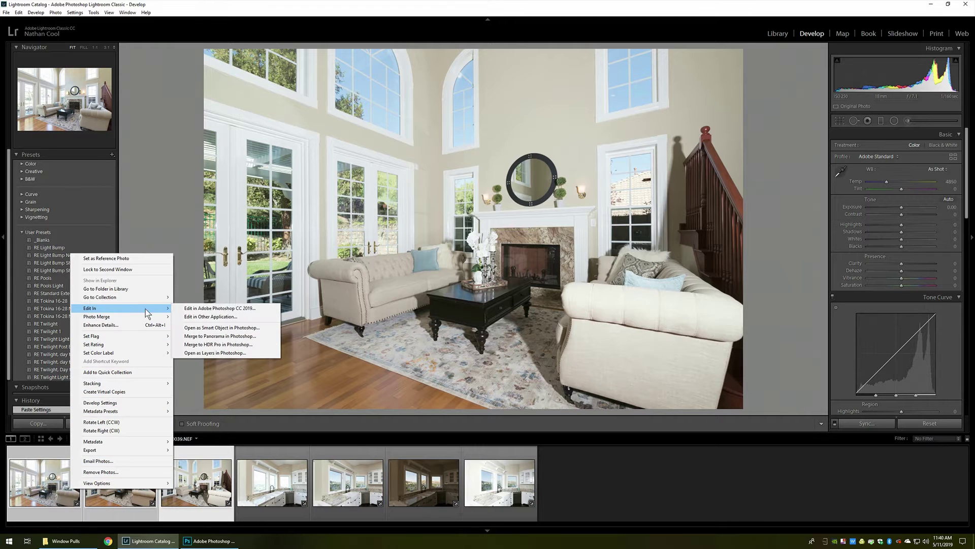
click(213, 352)
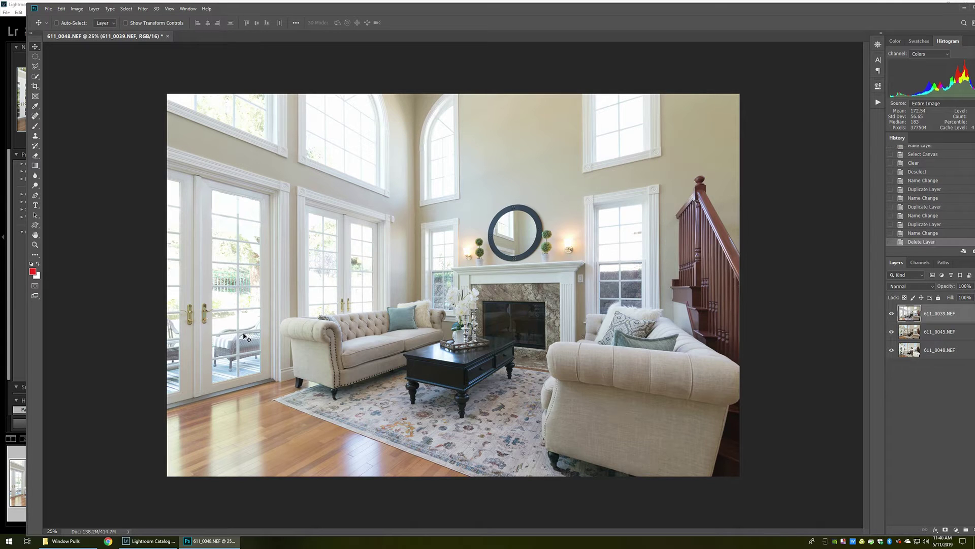
double_click(548, 6)
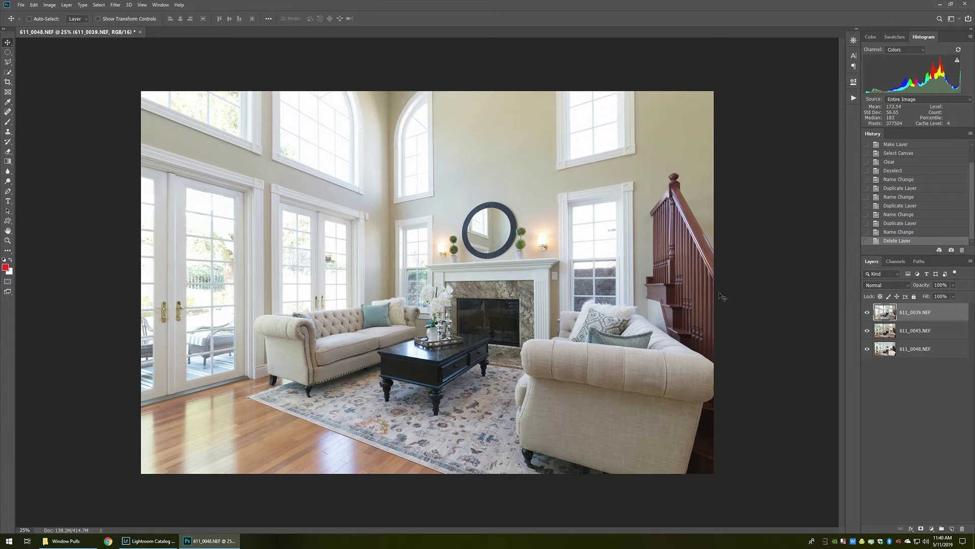
Set the ambient layer to Luminosity at 60% opacity and drag 611_0048.NEF to the top.
click(892, 284)
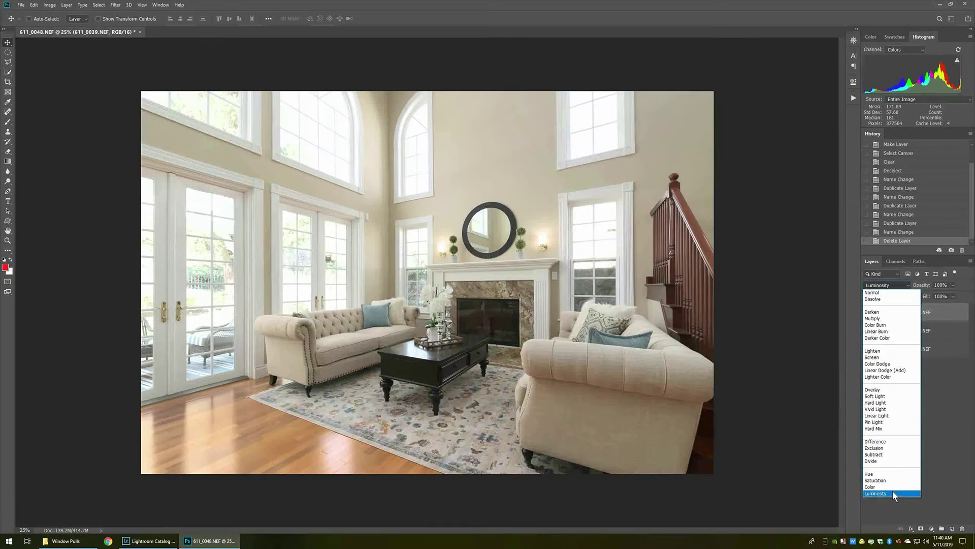
click(892, 492)
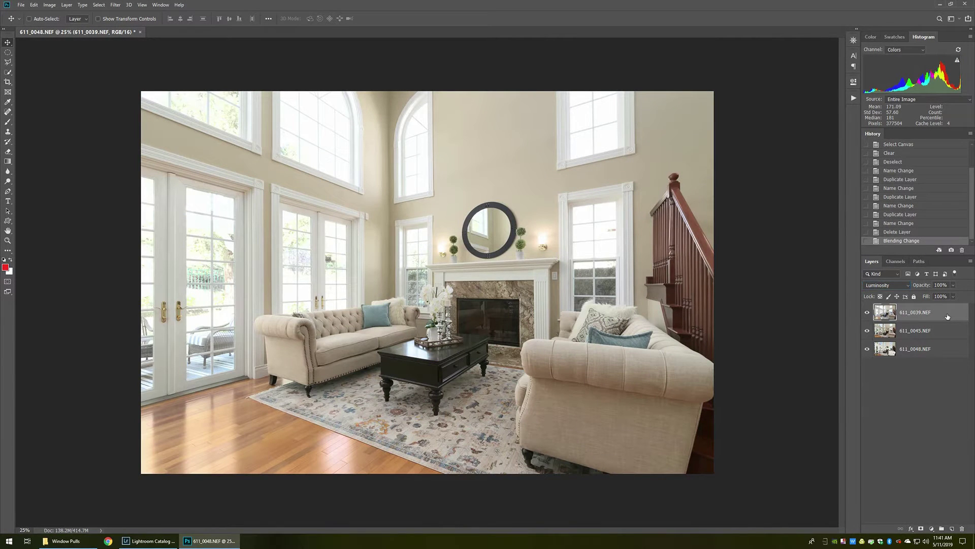
key(5)
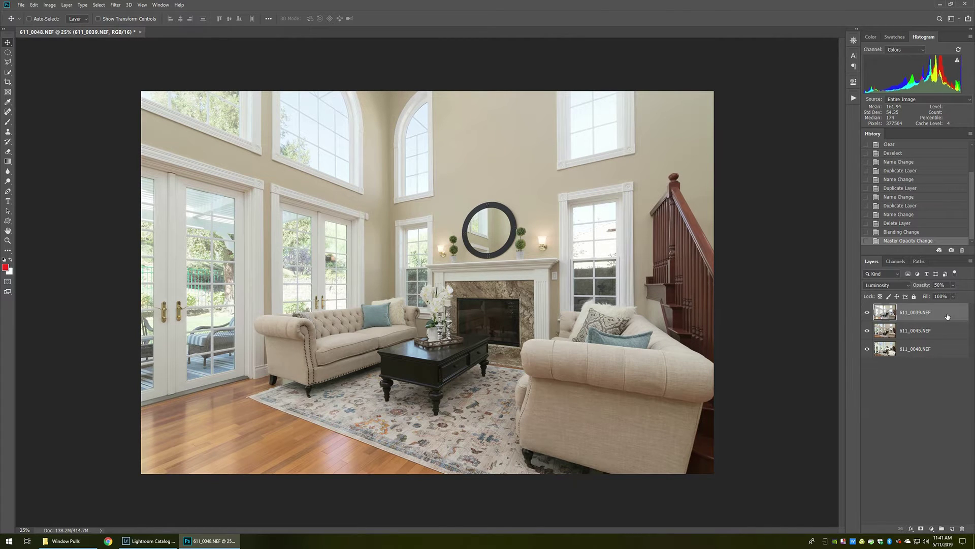
key(6)
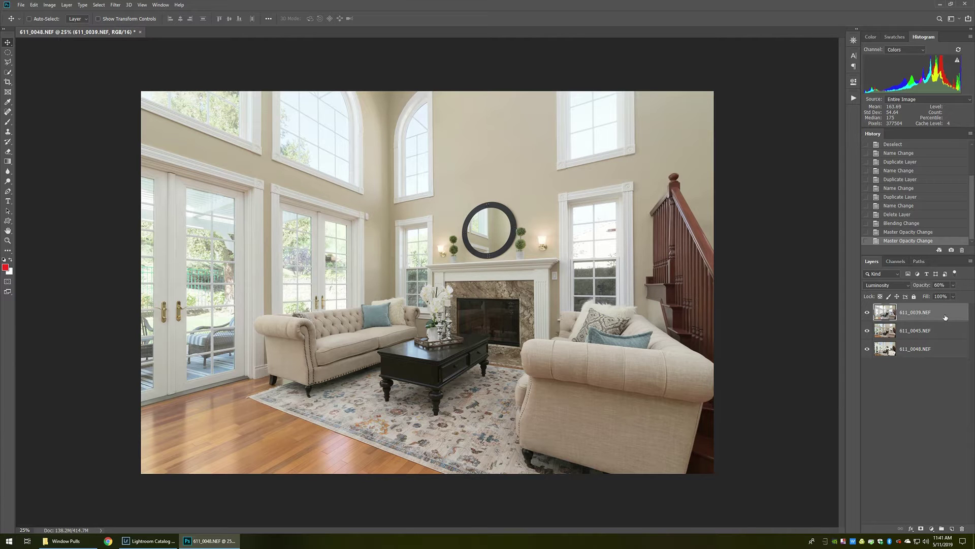
click(914, 350)
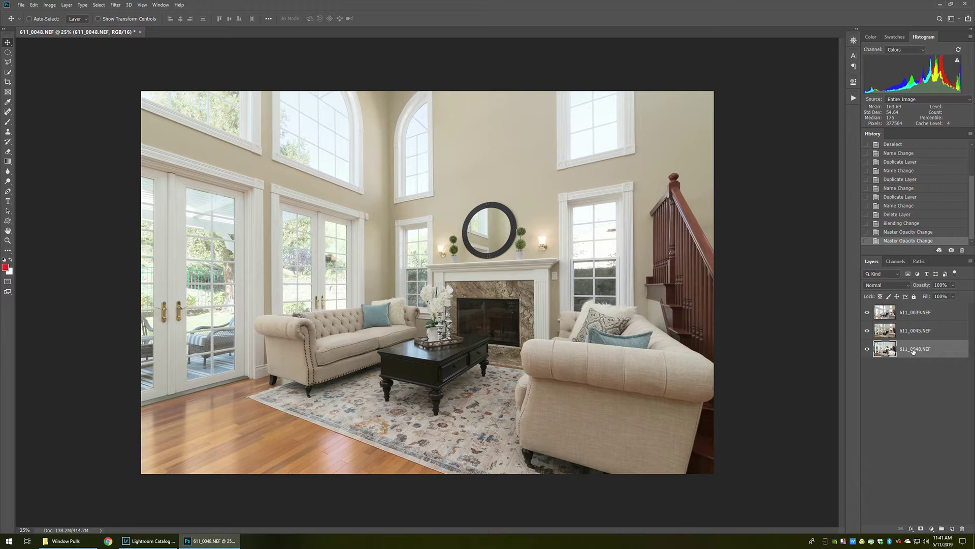
drag(914, 351, 906, 311)
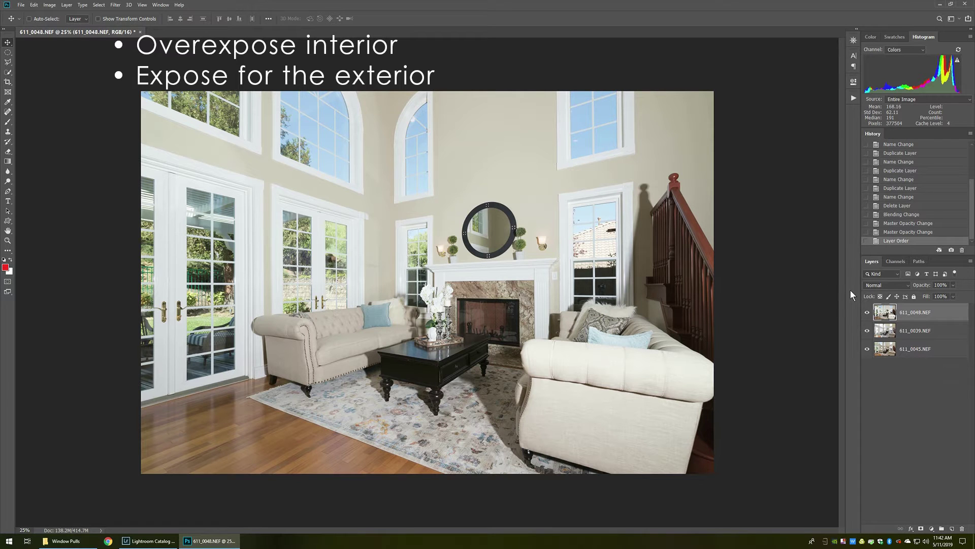
Set layer 611_0048 to Darken and add a Hide All black layer mask.
click(879, 285)
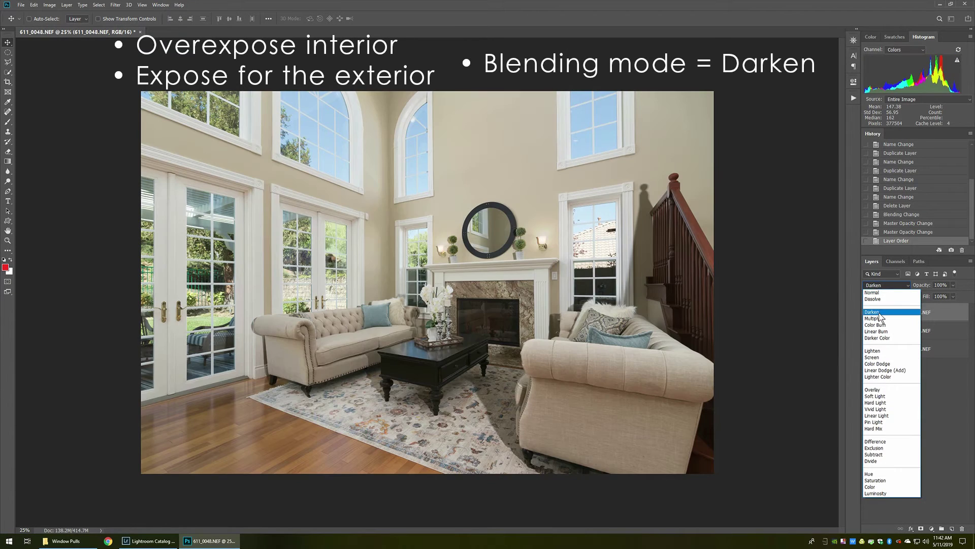
click(878, 312)
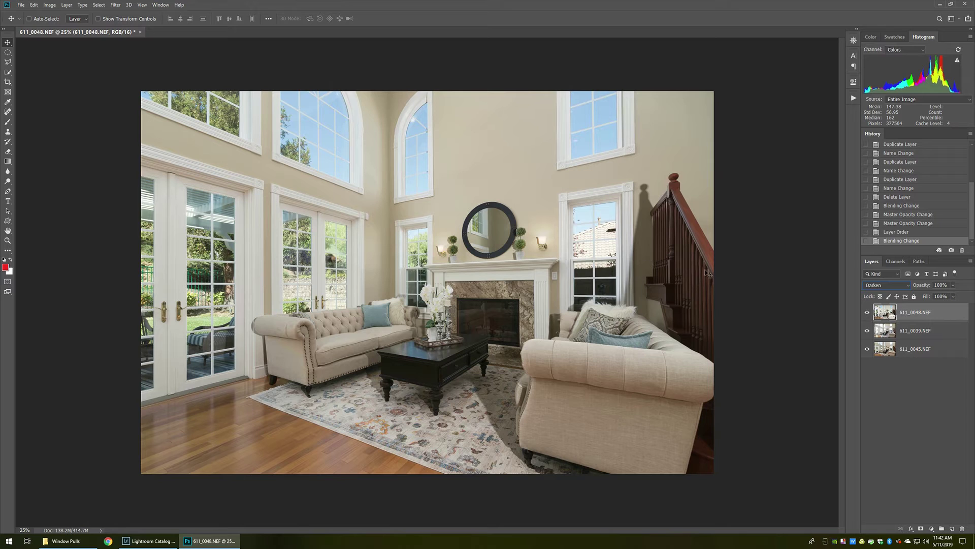
key(alt+l)
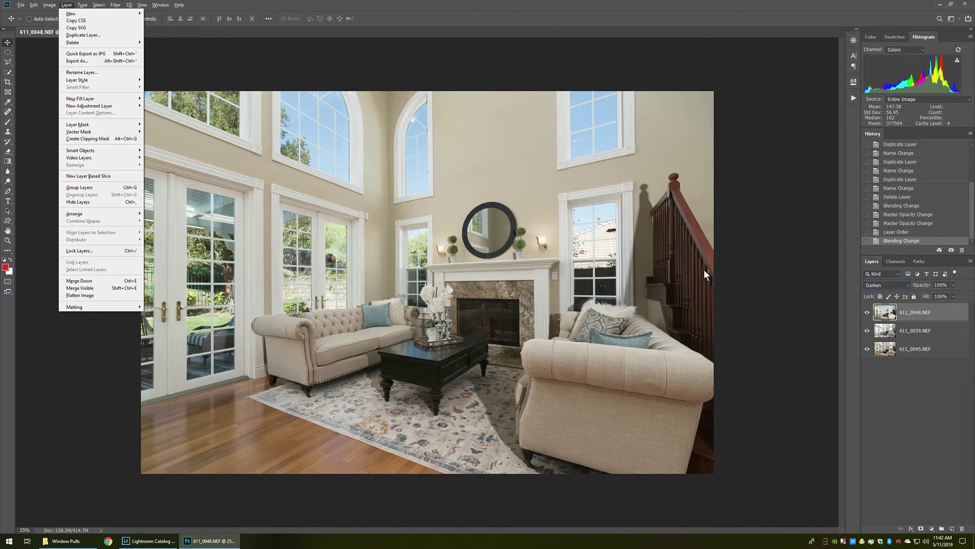
key(m)
key(h)
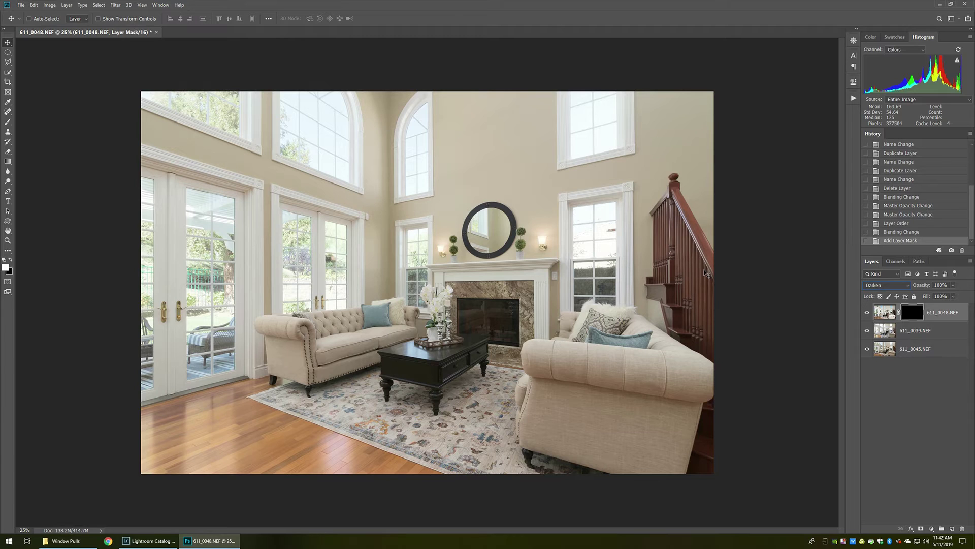
key(b)
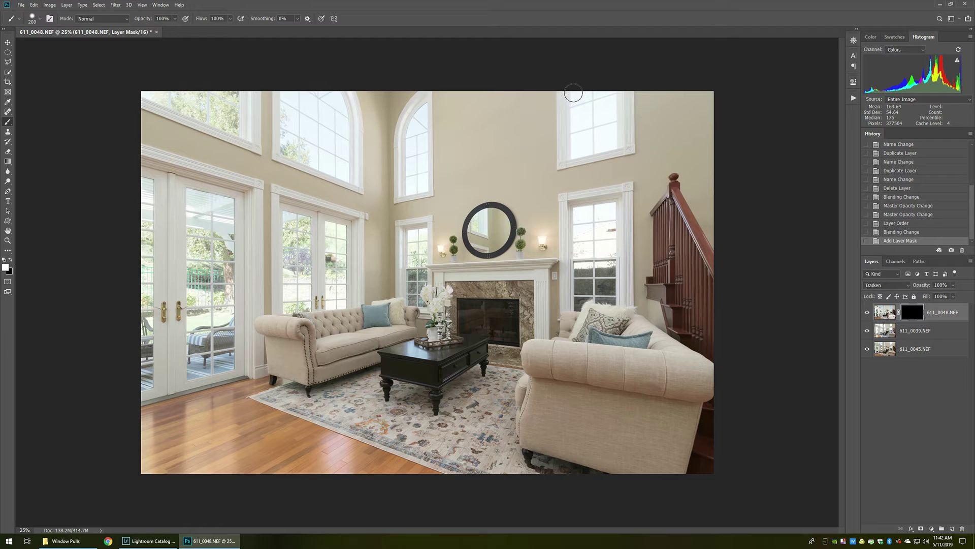
Paint the mask with a 300 px brush to reveal sky in the upper-right and arched windows.
key(bracketright)
key(bracketright)
mouse_move(573, 89)
mouse_down()
mouse_move(564, 147)
mouse_move(618, 151)
mouse_move(582, 154)
mouse_move(616, 148)
mouse_move(615, 94)
mouse_move(612, 114)
mouse_move(607, 98)
mouse_move(589, 94)
mouse_move(585, 134)
mouse_move(599, 141)
mouse_move(584, 144)
mouse_move(578, 104)
mouse_move(578, 131)
mouse_up()
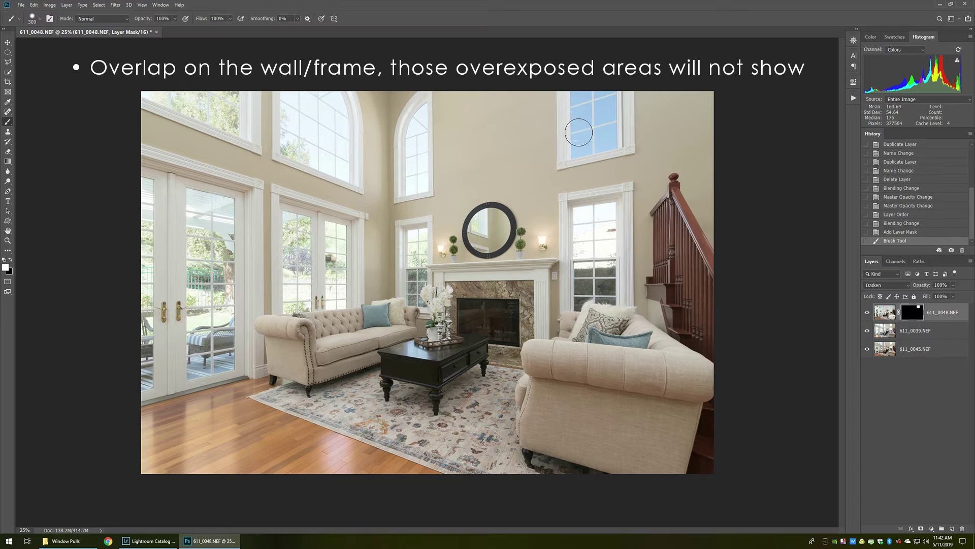
mouse_move(429, 135)
mouse_down()
mouse_move(417, 119)
mouse_move(412, 190)
mouse_move(423, 186)
mouse_move(420, 126)
mouse_move(408, 153)
mouse_up()
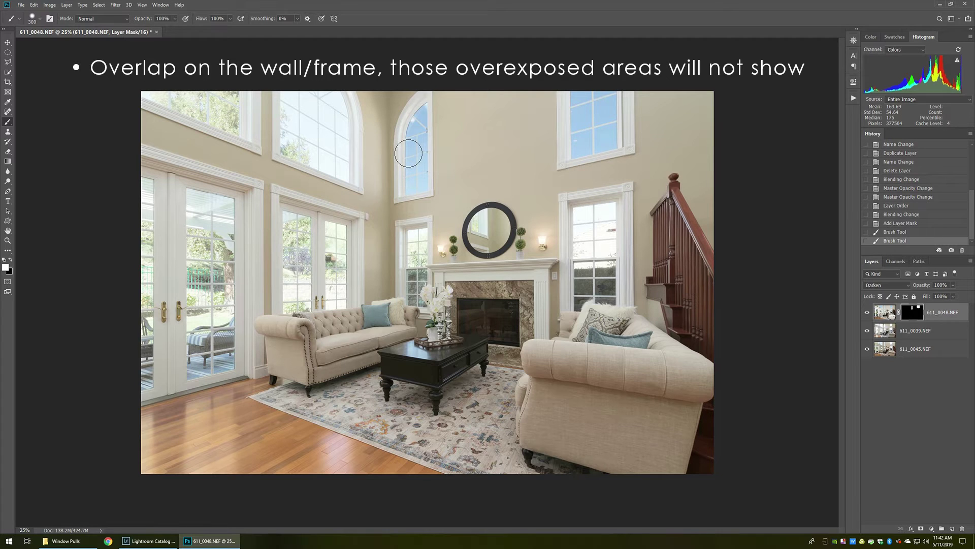
Polygonal-lasso the arched upper window and clear its mask to show the outside view.
key(l)
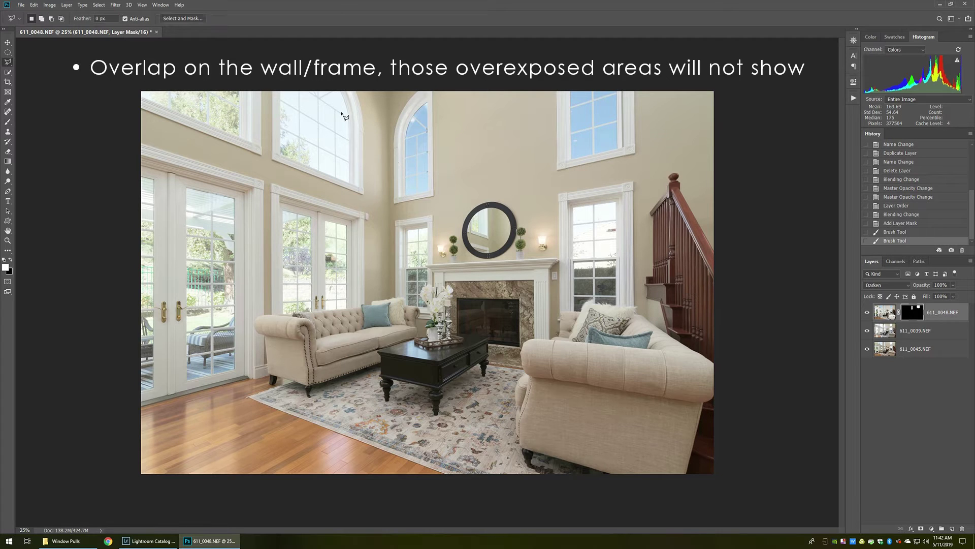
click(278, 88)
click(278, 160)
click(363, 190)
click(360, 79)
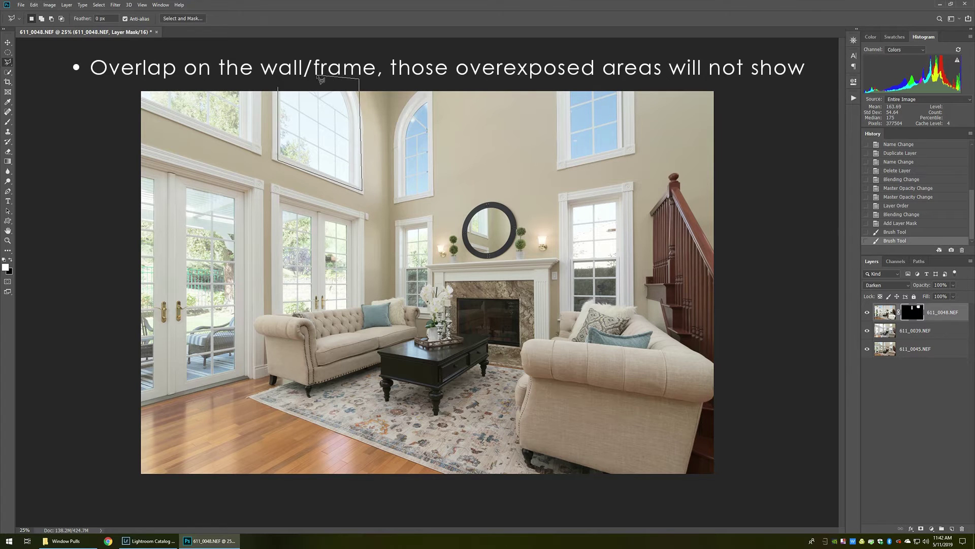
double_click(288, 78)
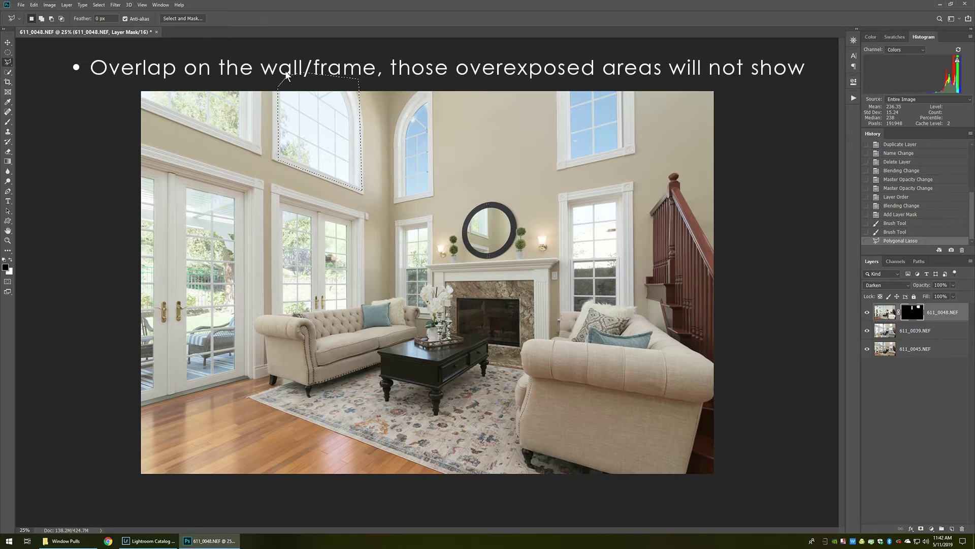
key(x)
key(Delete)
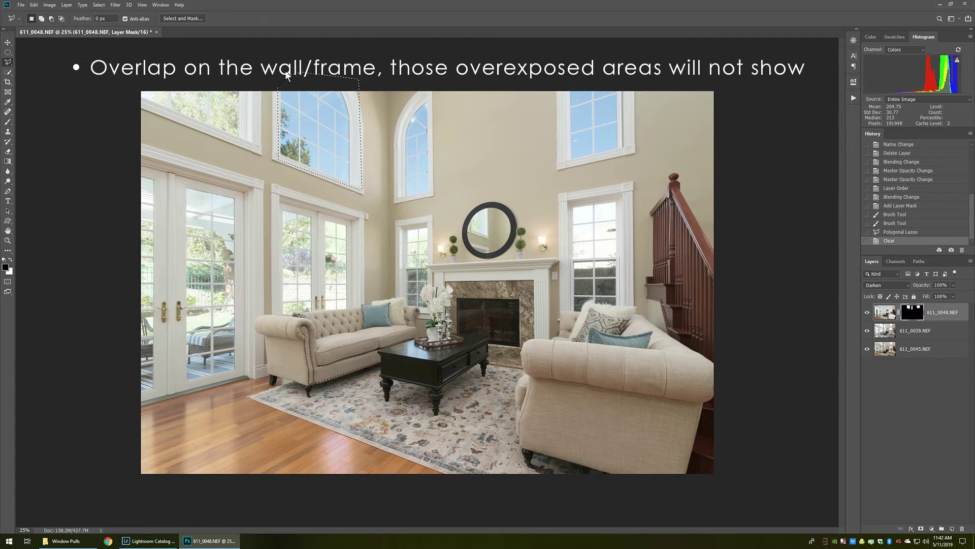
key(ctrl+d)
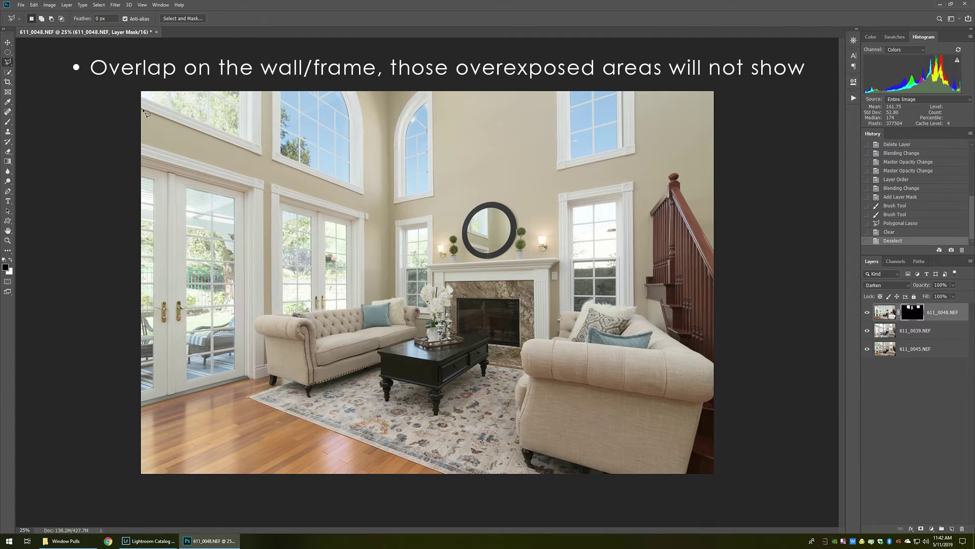
Outline the upper-left window and clear the mask inside it.
click(140, 105)
click(261, 151)
click(264, 70)
click(124, 74)
double_click(123, 96)
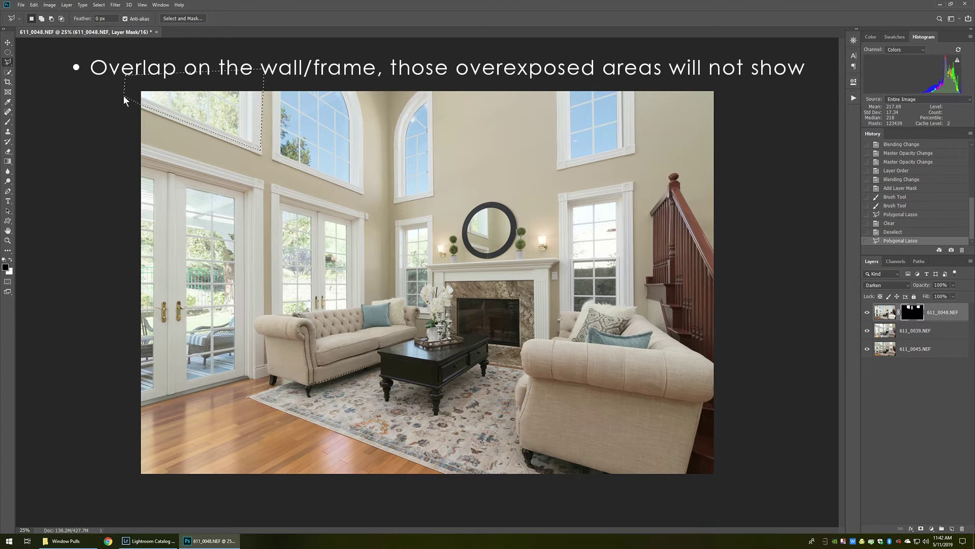
key(Delete)
key(ctrl+d)
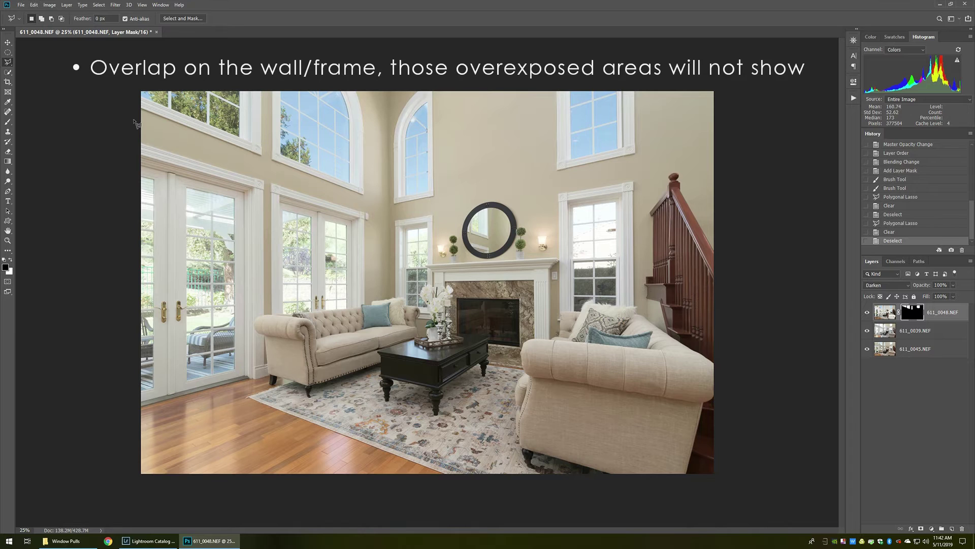
Outline the left French doors and clear the mask over them.
click(145, 173)
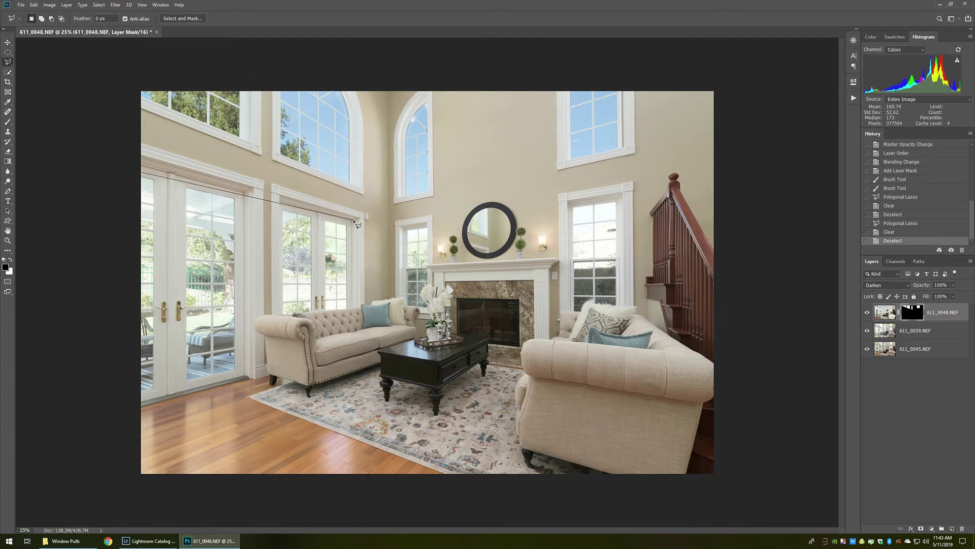
click(354, 220)
click(354, 314)
click(247, 375)
click(122, 405)
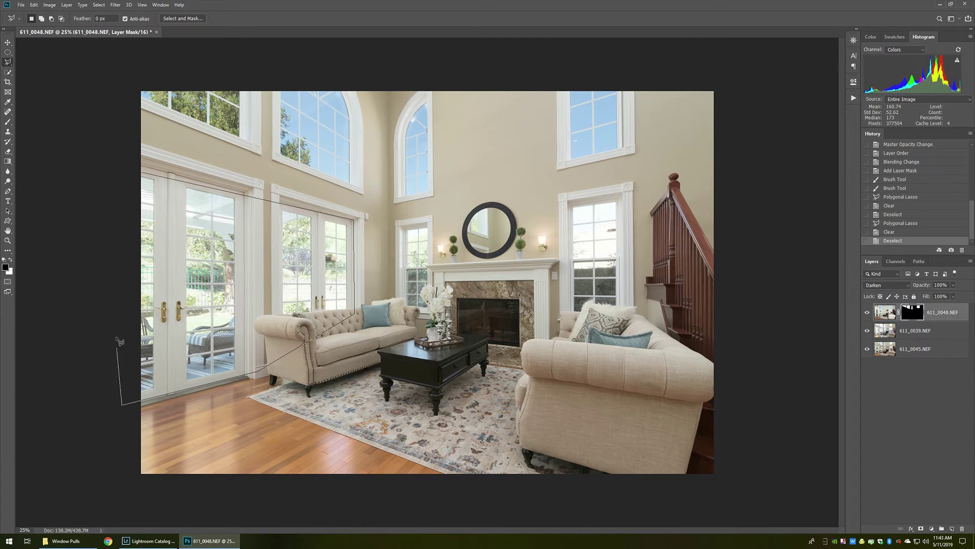
click(119, 181)
key(Delete)
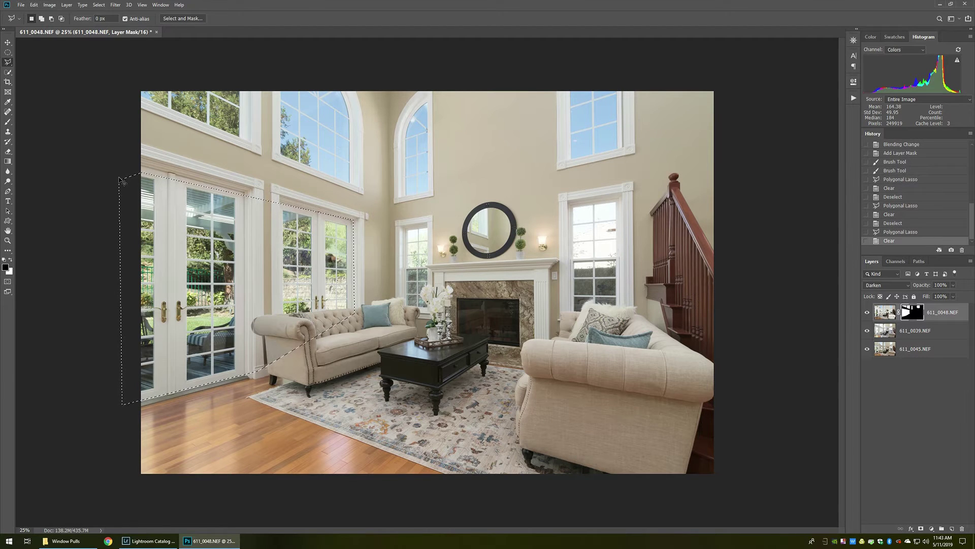
key(ctrl+d)
Zoom in on the sofa's left arm and erase the ghost from the mask with a 500 px eraser.
key(z)
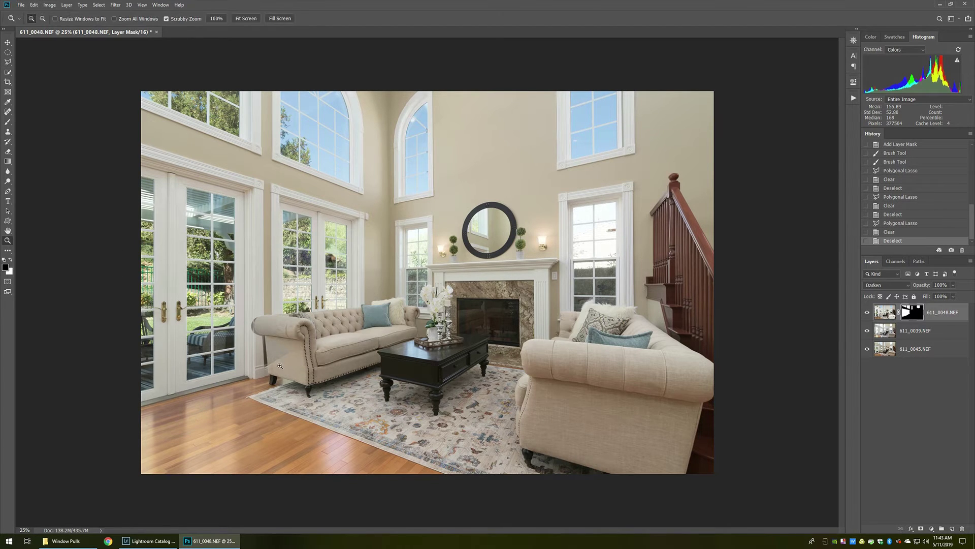
click(278, 364)
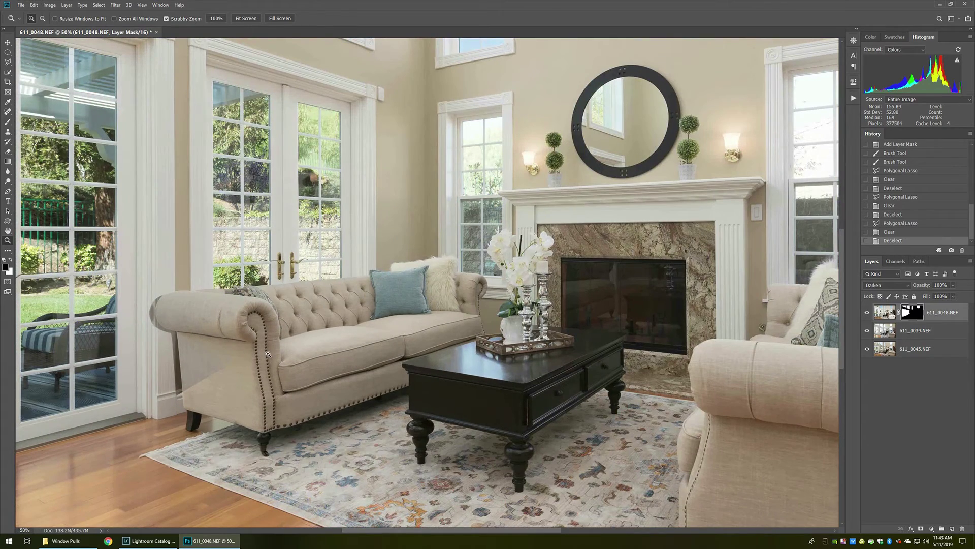
key(e)
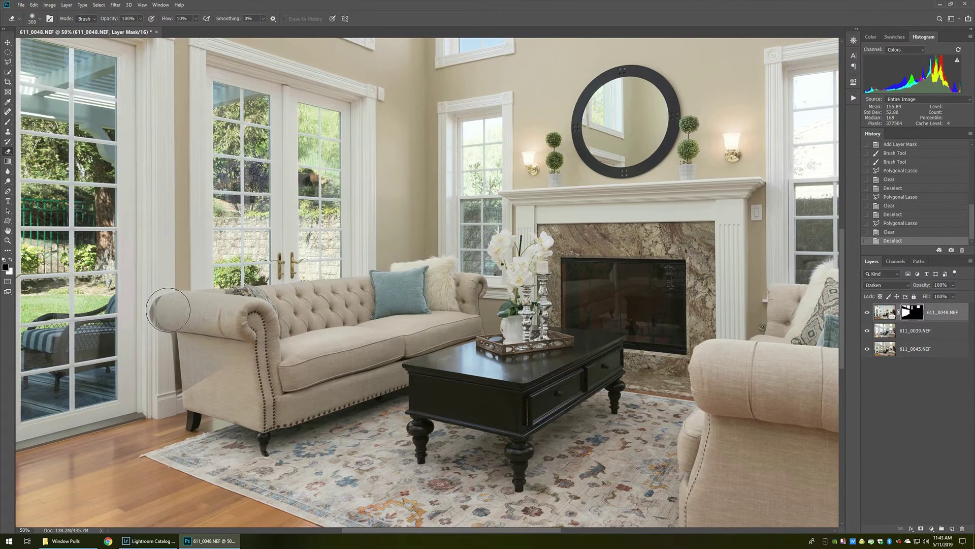
key(x)
mouse_move(164, 309)
mouse_down()
mouse_move(152, 305)
mouse_move(161, 311)
mouse_up()
click(162, 309)
key(bracketright)
key(bracketright)
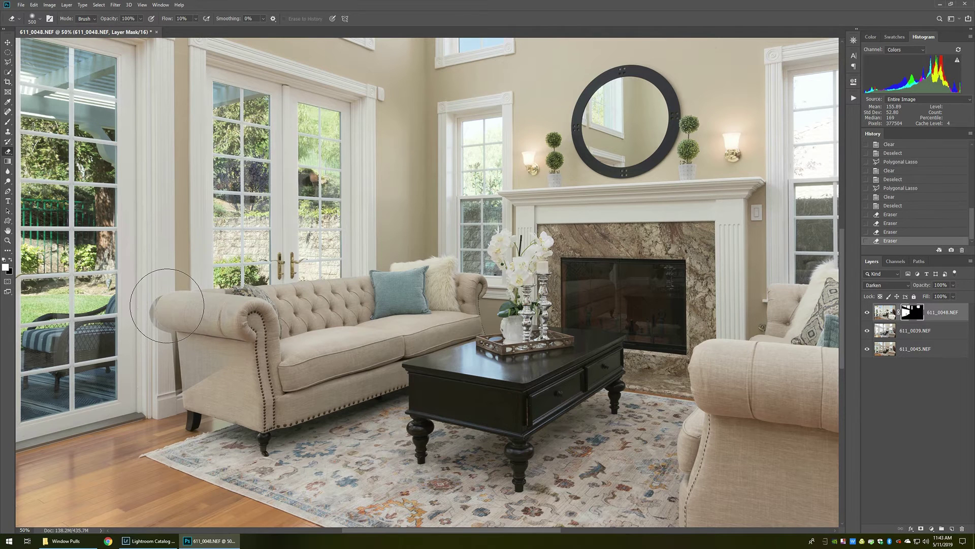
click(167, 305)
click(167, 305)
click(167, 305)
click(167, 305)
click(167, 306)
click(168, 306)
click(168, 305)
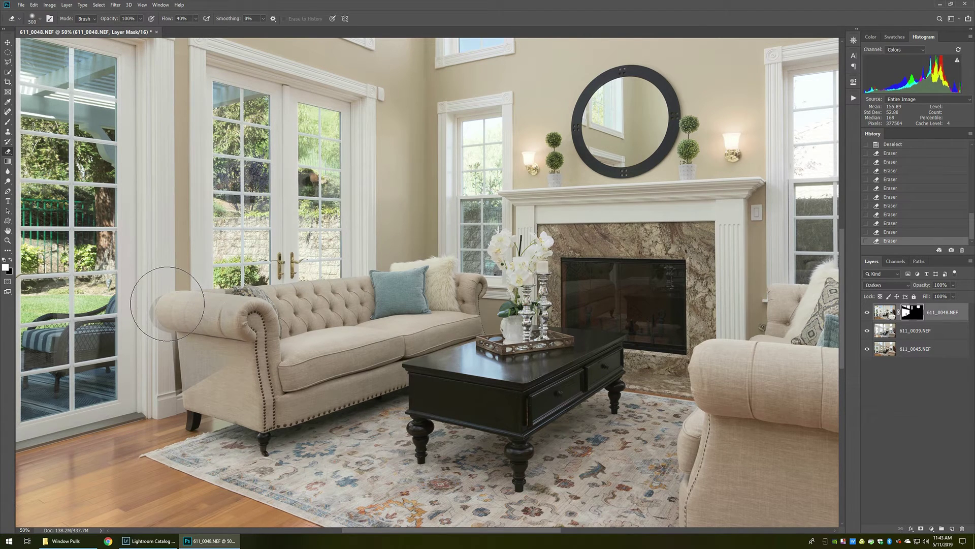
mouse_move(167, 304)
mouse_down()
mouse_move(157, 300)
mouse_move(163, 349)
mouse_move(207, 359)
mouse_move(294, 346)
mouse_up()
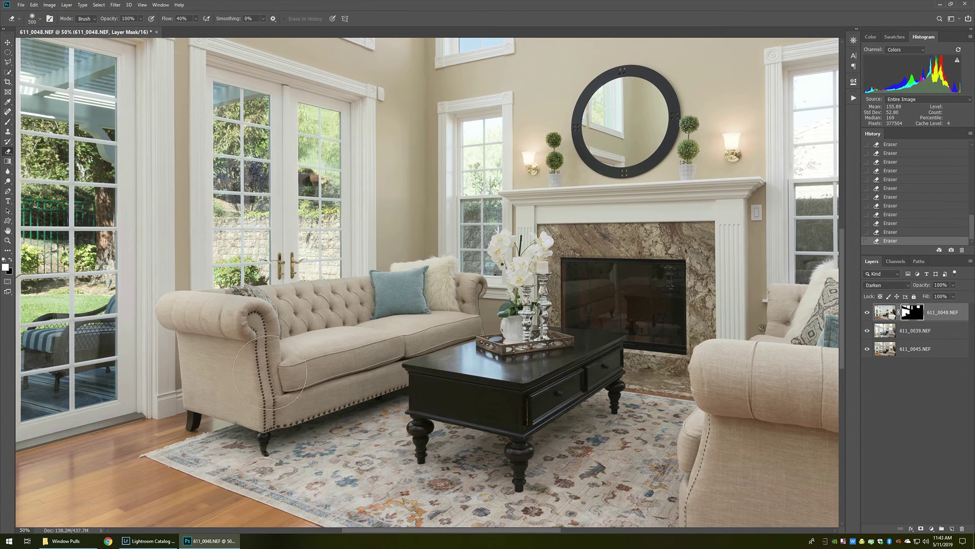
scroll(270, 373, down, 3)
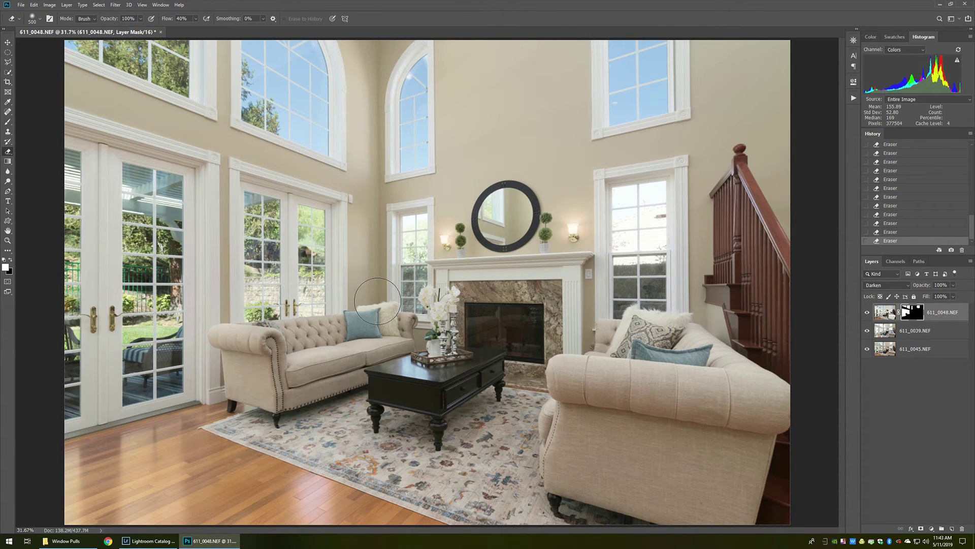
key(b)
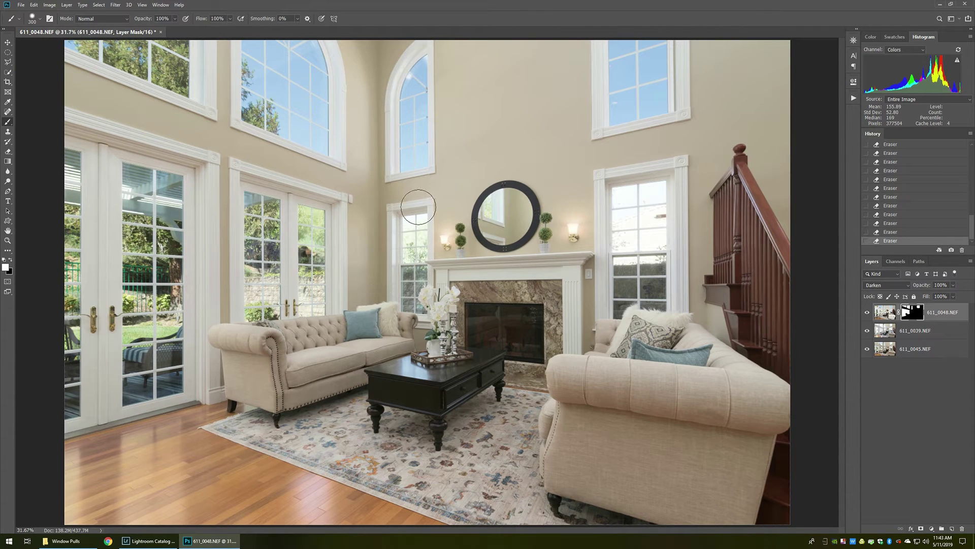
At 200 px, reveal trees in the fireplace-side window and clean the mask near the molding.
key(bracketleft)
key(bracketleft)
mouse_move(410, 219)
mouse_down()
mouse_move(415, 306)
mouse_move(417, 218)
mouse_move(424, 267)
mouse_up()
key(e)
key(bracketleft)
key(bracketleft)
key(bracketleft)
key(bracketleft)
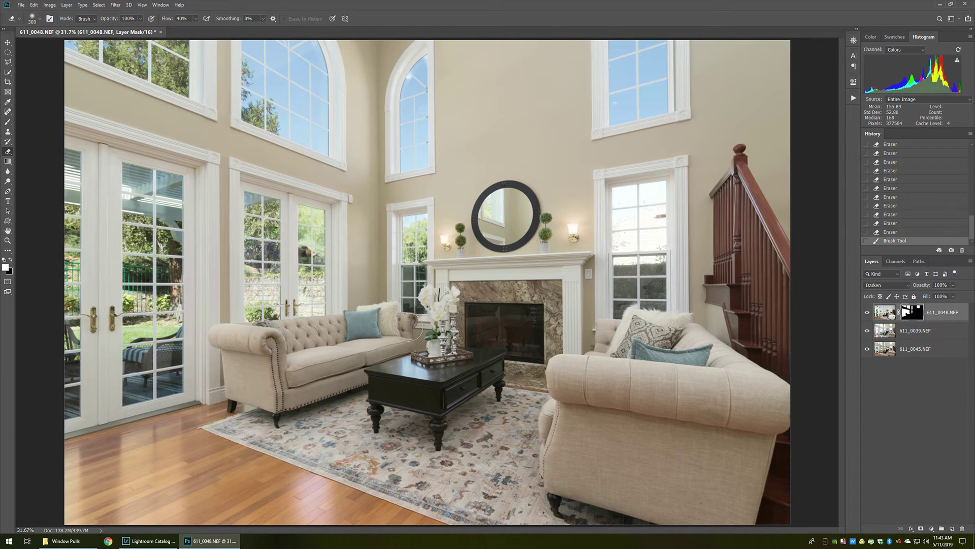
drag(416, 327, 584, 251)
Reveal sky in the right window and tidy the mask along its edge and upper frame.
key(b)
mouse_move(661, 213)
mouse_down()
mouse_move(666, 187)
mouse_move(619, 197)
mouse_move(621, 311)
mouse_move(652, 295)
mouse_move(659, 262)
mouse_move(659, 194)
mouse_move(635, 196)
mouse_move(660, 189)
mouse_move(640, 294)
mouse_move(600, 303)
mouse_move(610, 310)
mouse_up()
key(e)
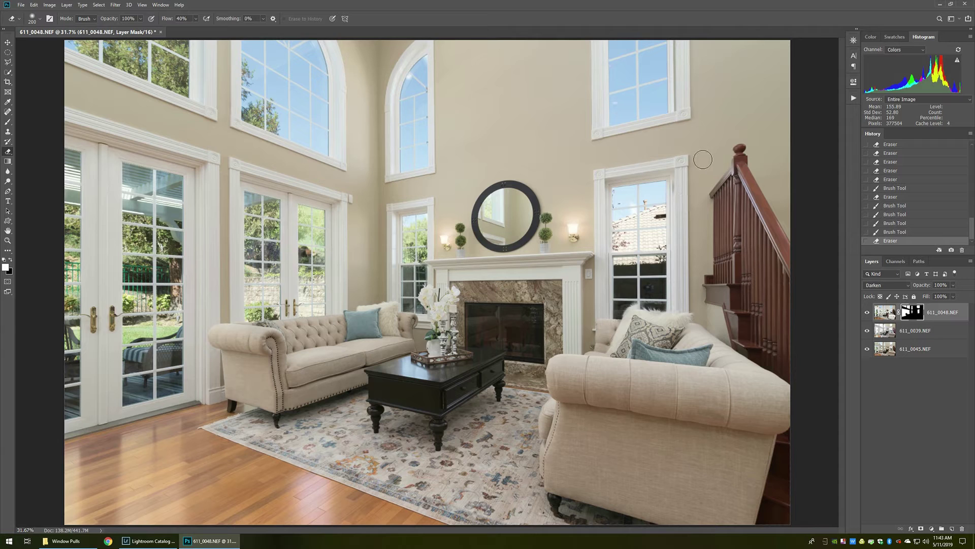
mouse_move(676, 180)
mouse_down()
mouse_move(679, 199)
mouse_move(678, 186)
mouse_up()
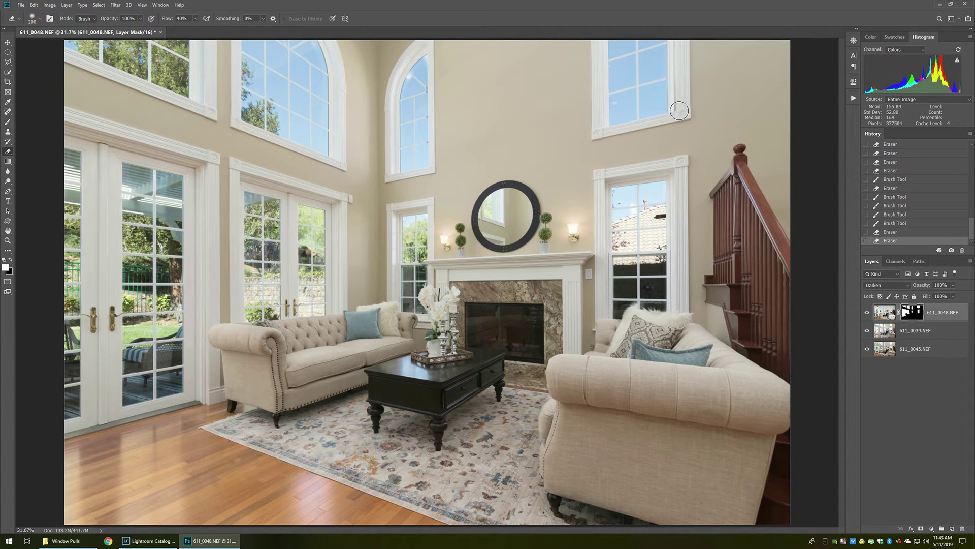
drag(681, 116, 681, 61)
Refine the mask at the arched window's top with the brush and a 100 px eraser.
click(424, 57)
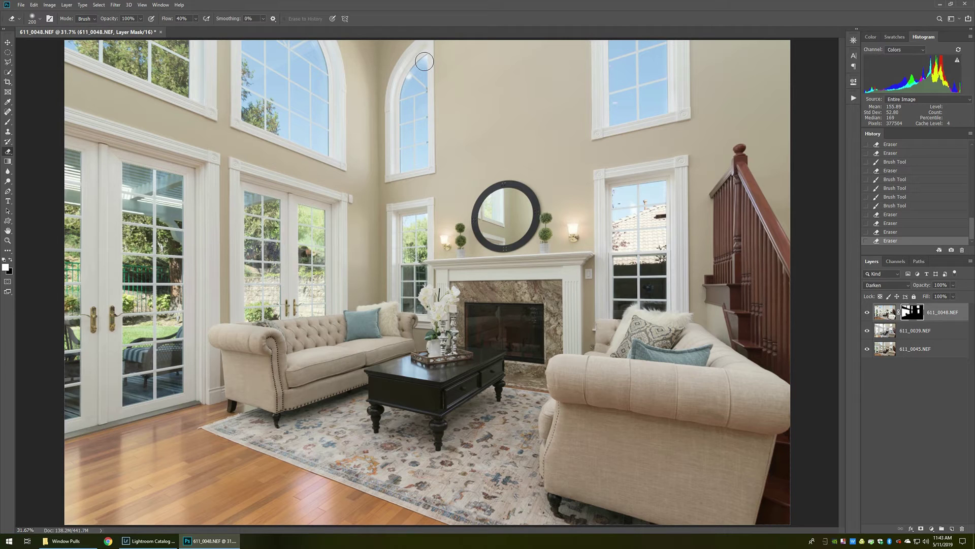
key(b)
mouse_move(423, 51)
mouse_down()
mouse_move(412, 65)
mouse_move(417, 57)
mouse_up()
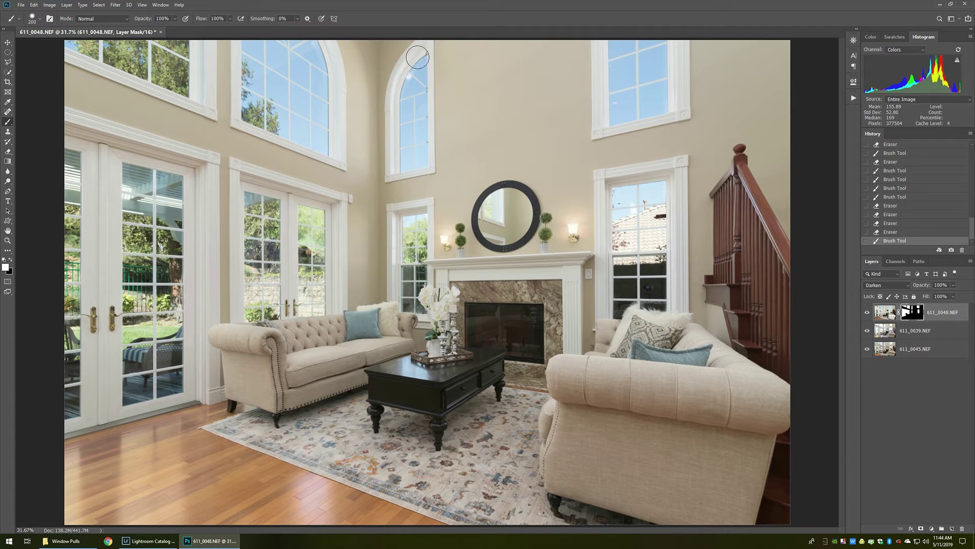
key(e)
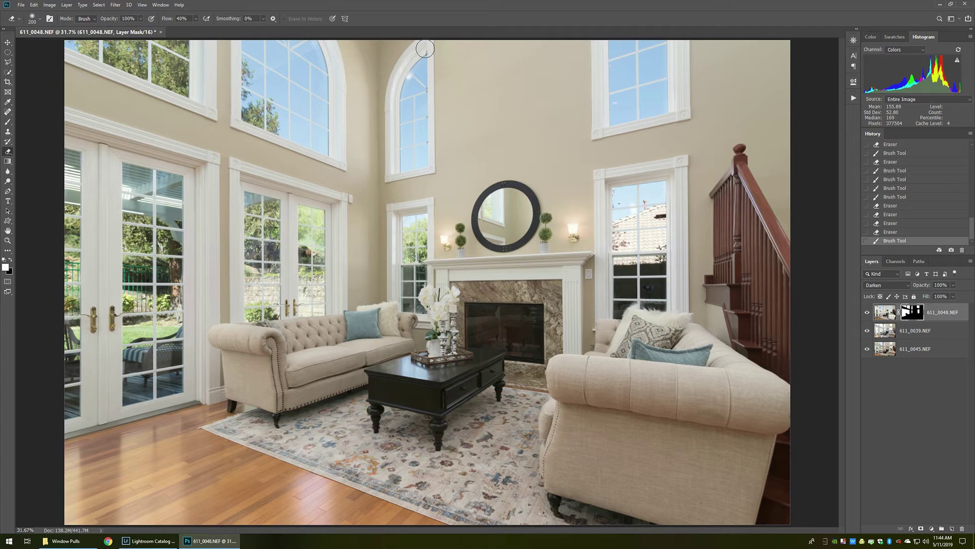
key(bracketleft)
key(bracketleft)
key(bracketleft)
key(bracketleft)
click(426, 49)
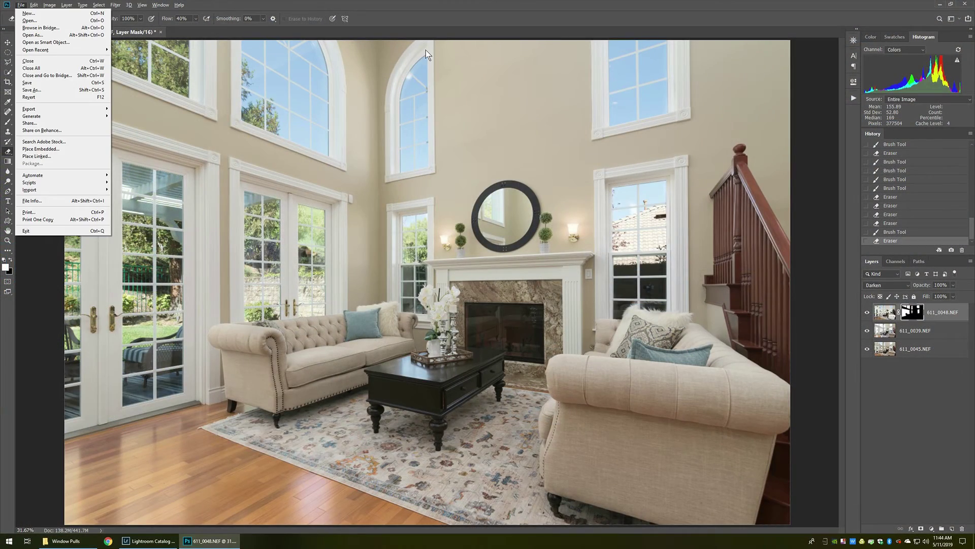
Close the blended living room document without saving and return to Lightroom.
key(c)
key(n)
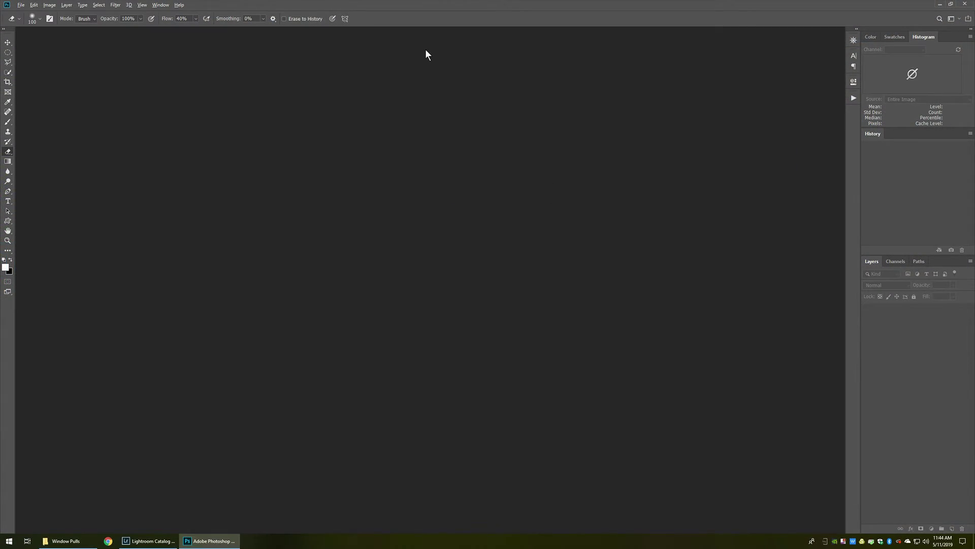
key(alt+Tab)
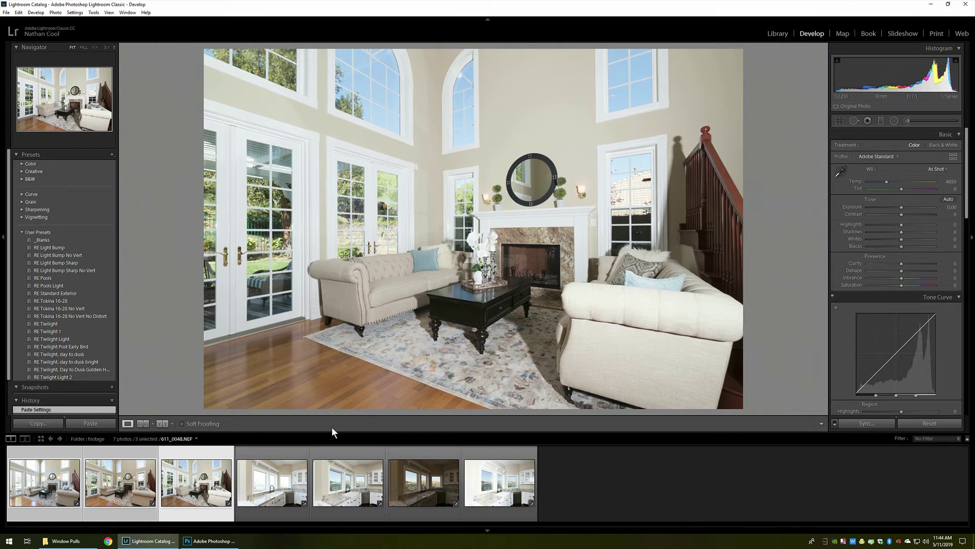
Browse the kitchen shots, try and undo an exposure change, then load the dark repair shot.
click(283, 493)
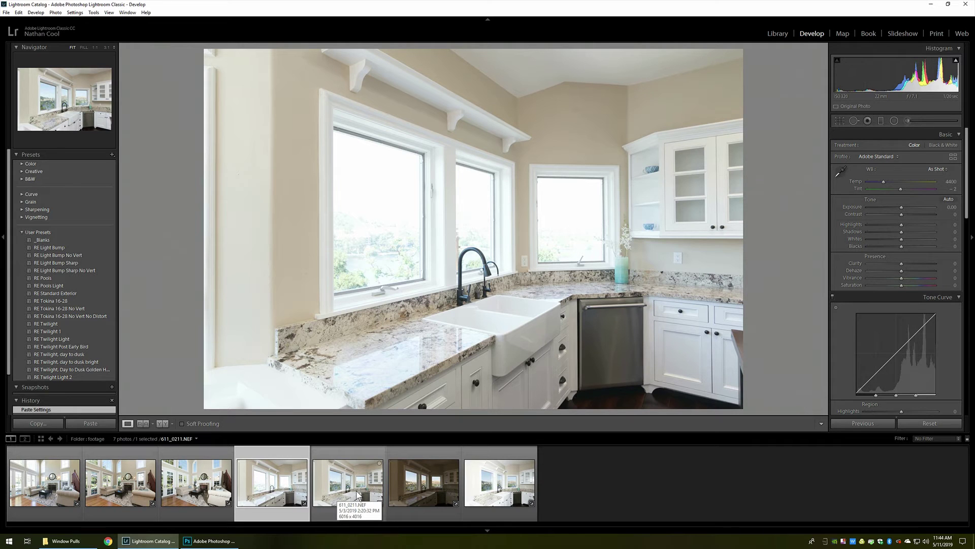
click(357, 494)
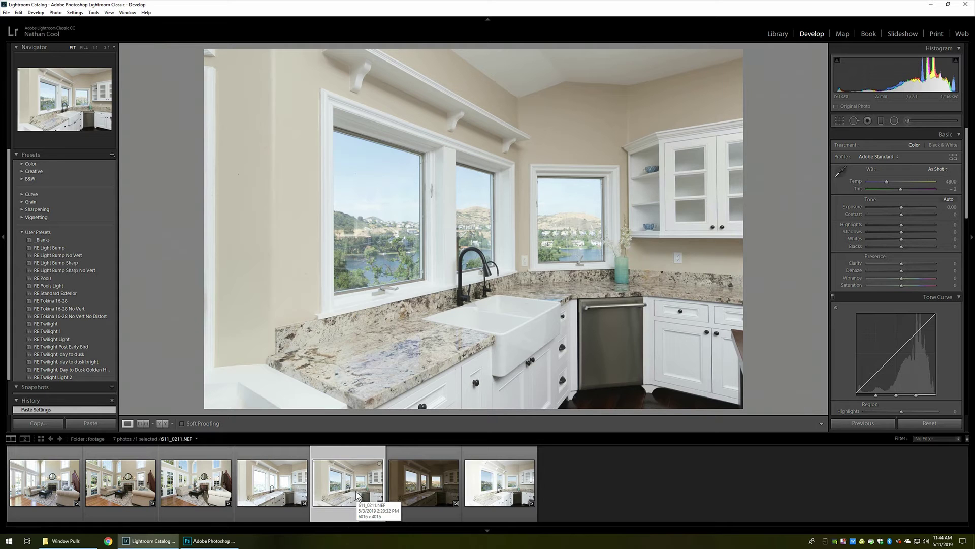
click(485, 497)
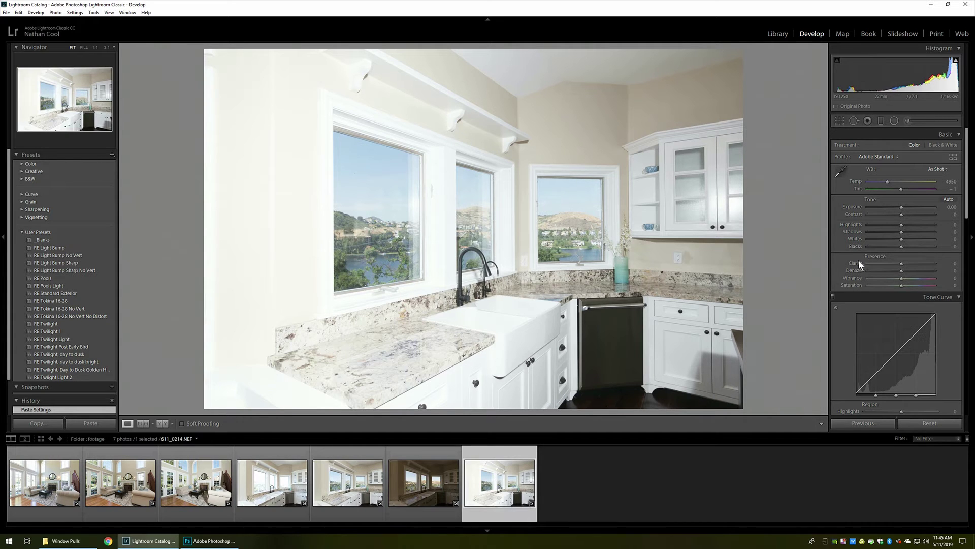
drag(901, 206, 898, 206)
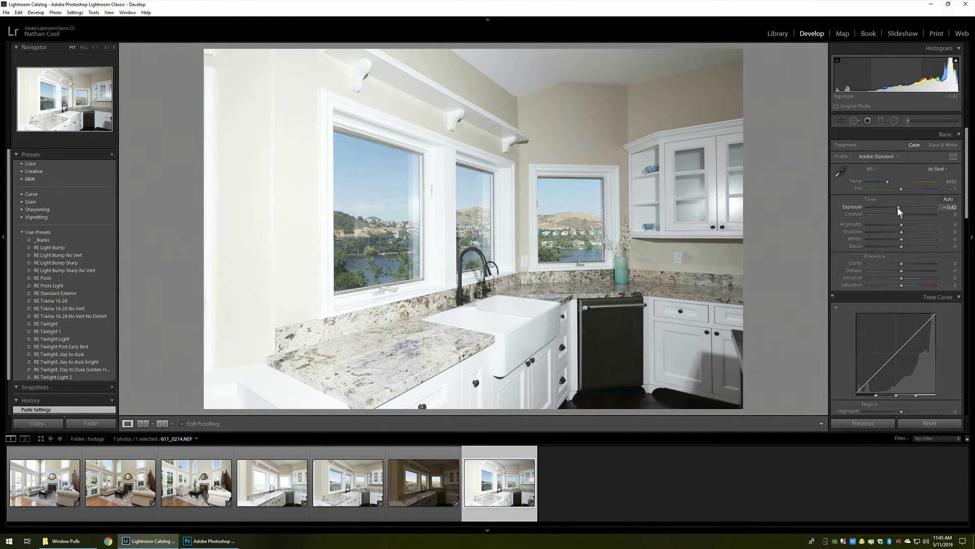
key(ctrl+z)
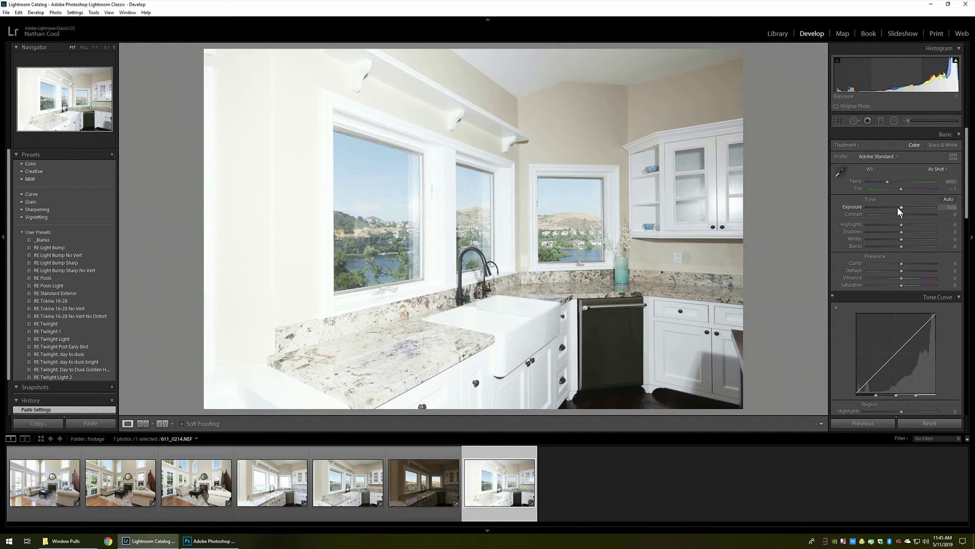
click(431, 242)
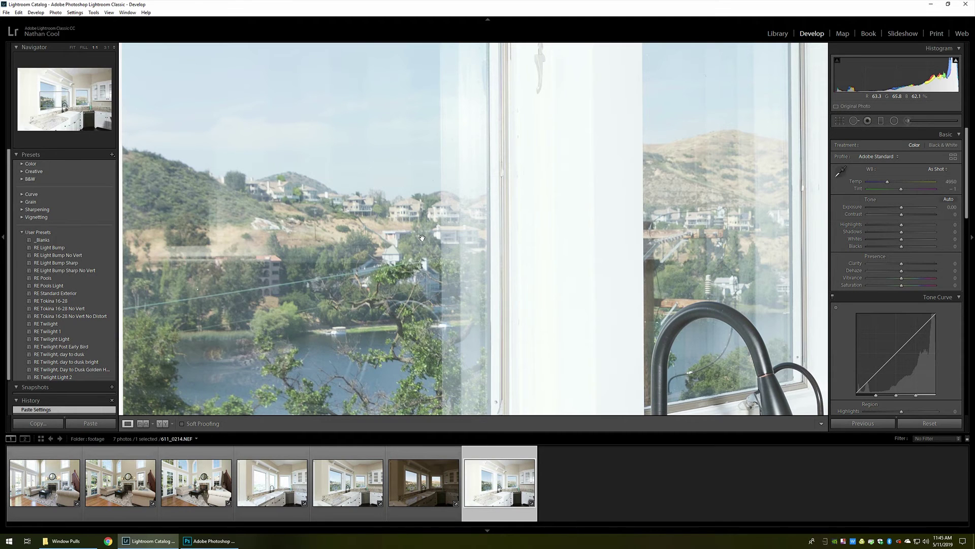
click(423, 238)
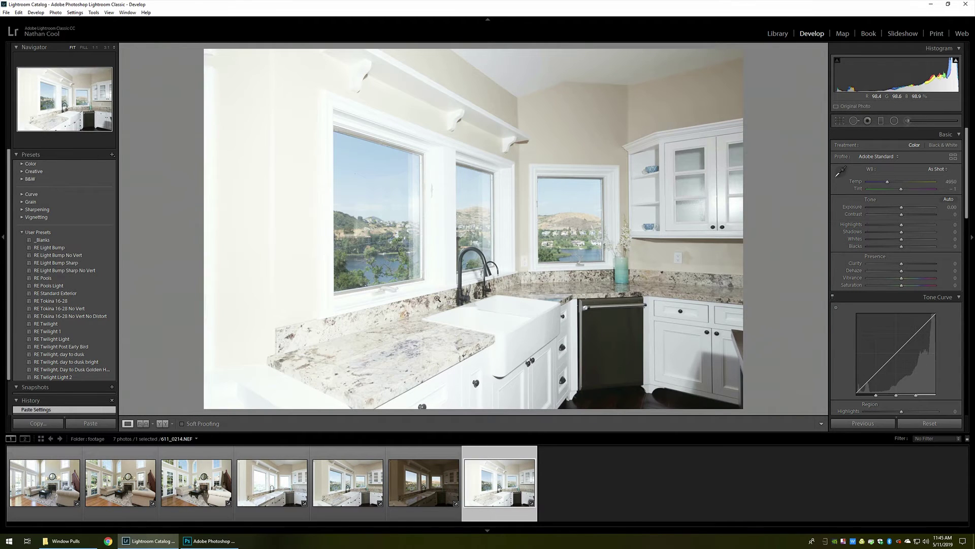
click(433, 485)
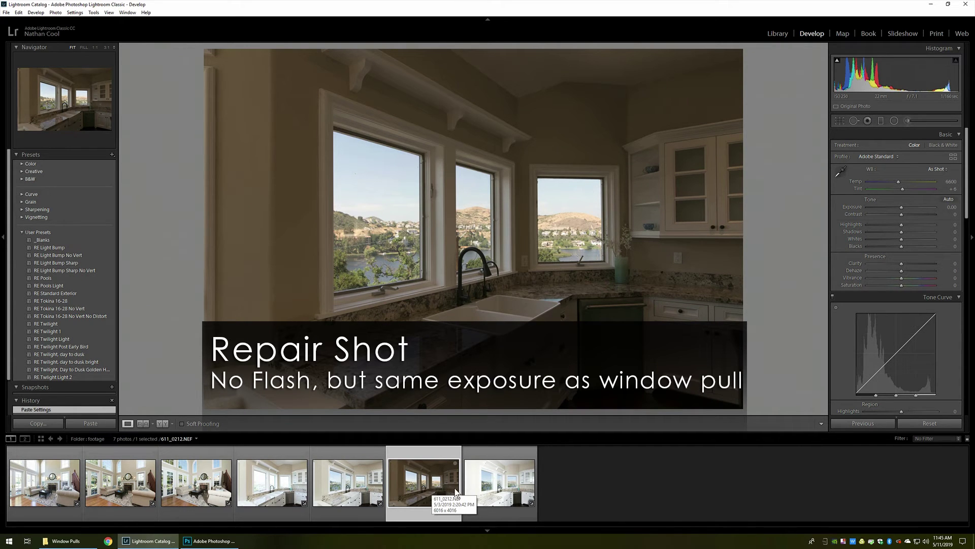
Compare the bright kitchen shot's white balance against the dark repair shot.
click(495, 491)
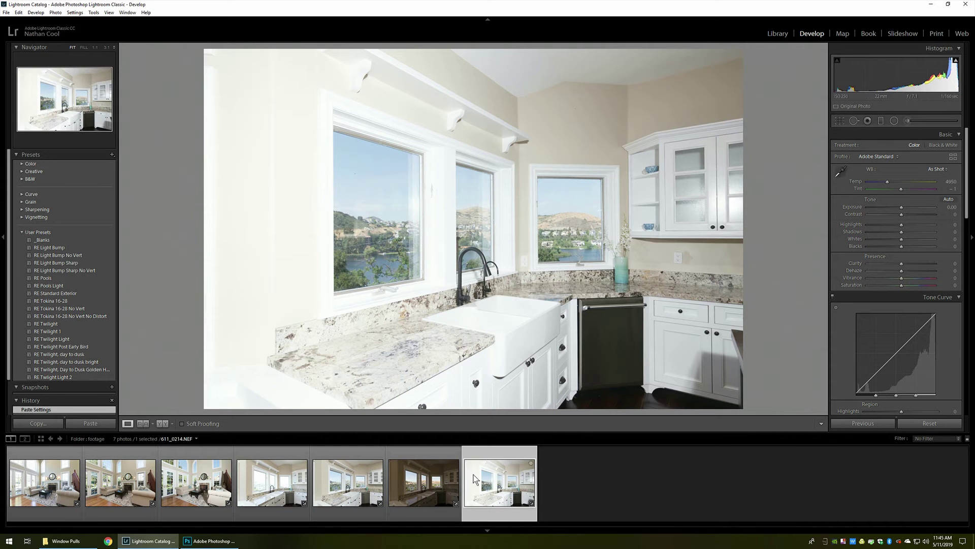
click(425, 486)
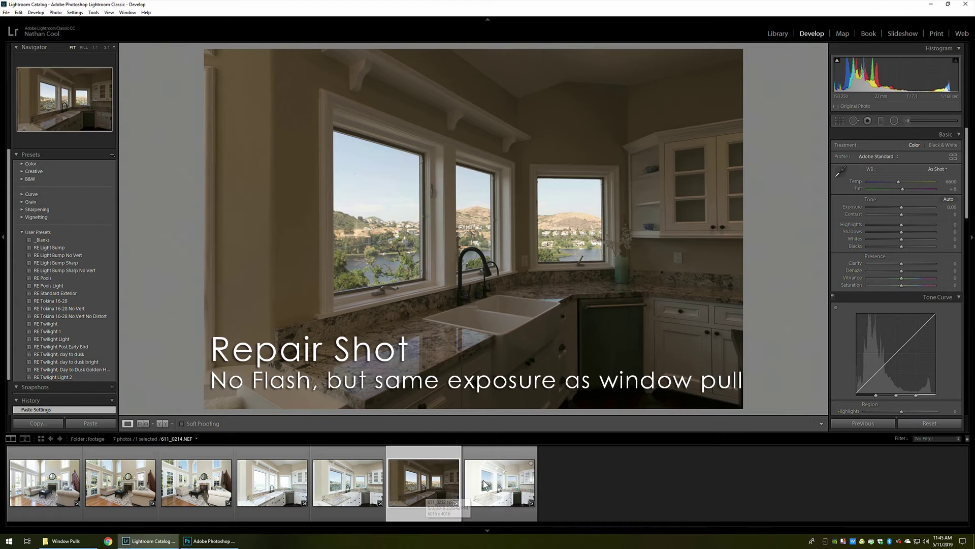
click(506, 486)
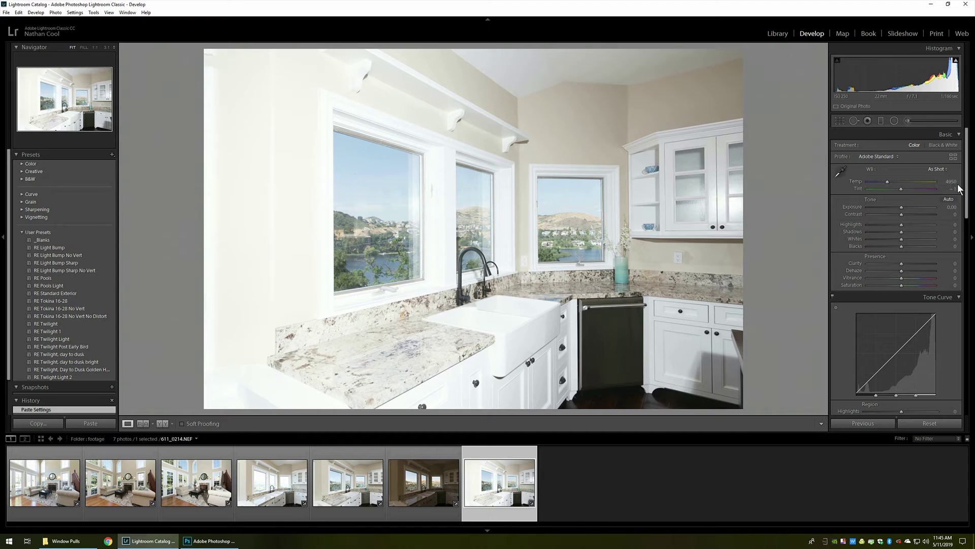
click(441, 488)
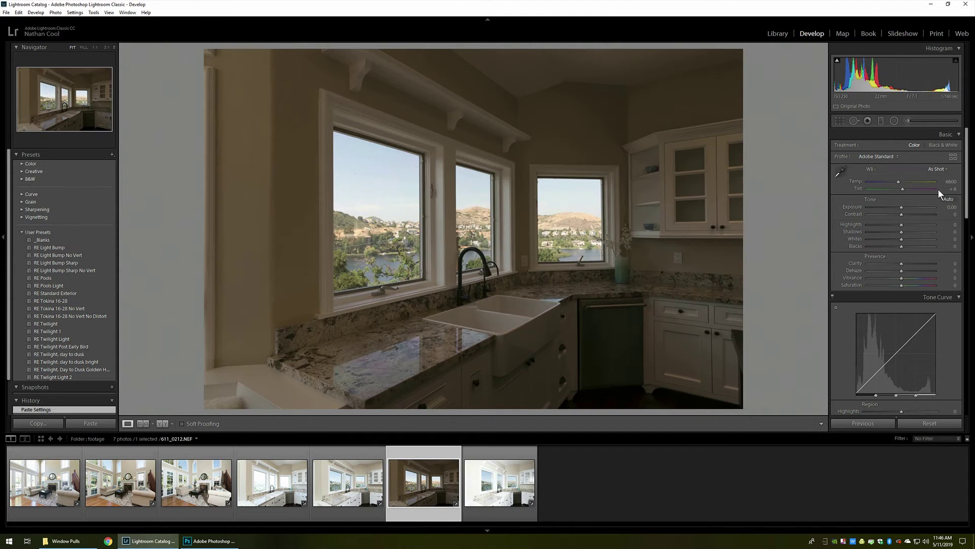
Set the repair shot's white balance to Temp 4950 and Tint -1.
click(950, 182)
text(4950)
key(Tab)
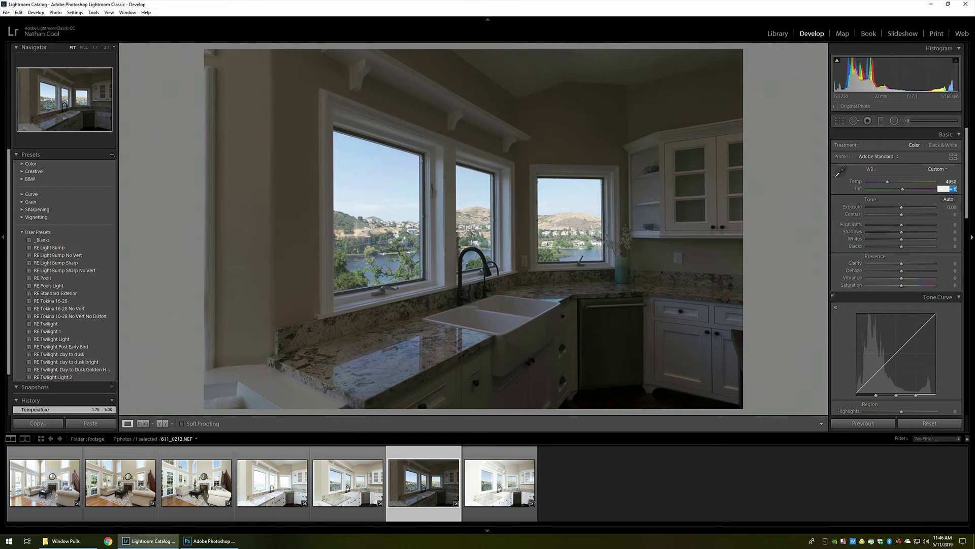
text(-1)
key(Return)
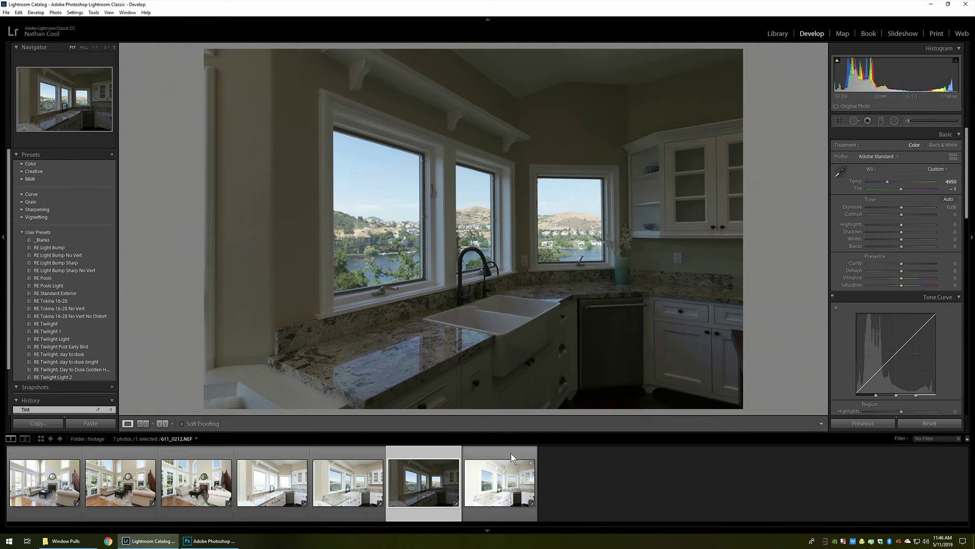
click(508, 471)
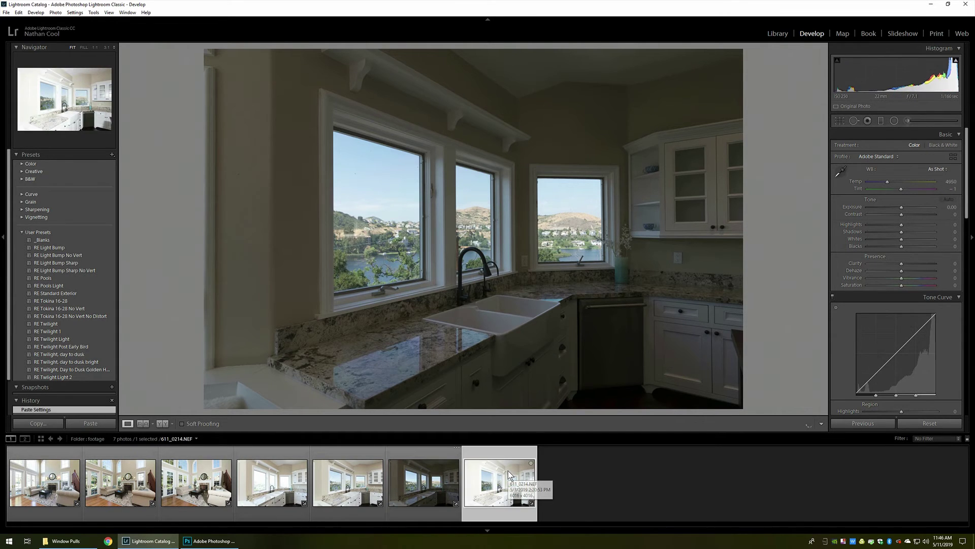
Select the four kitchen shots 611_0208 through 611_0214 and open them as layers in Photoshop.
shift+click(286, 495)
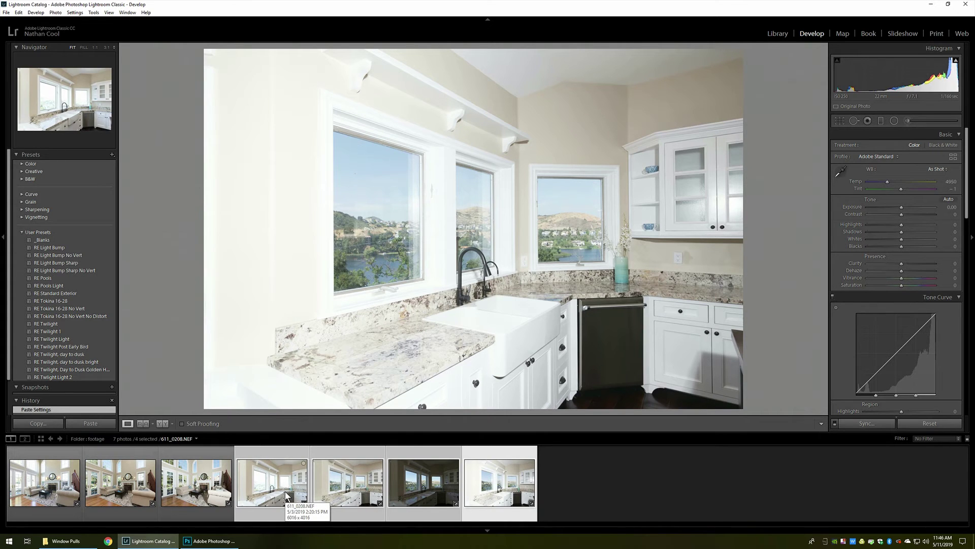
key(alt+o)
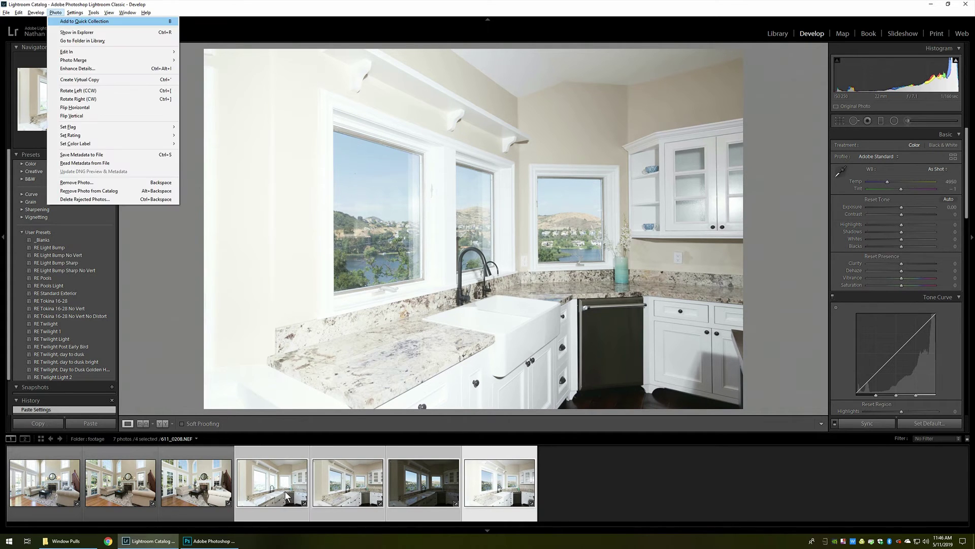
key(Down)
key(Down)
key(Down)
key(Right)
key(Down)
key(Down)
key(Down)
key(Down)
key(Down)
key(Return)
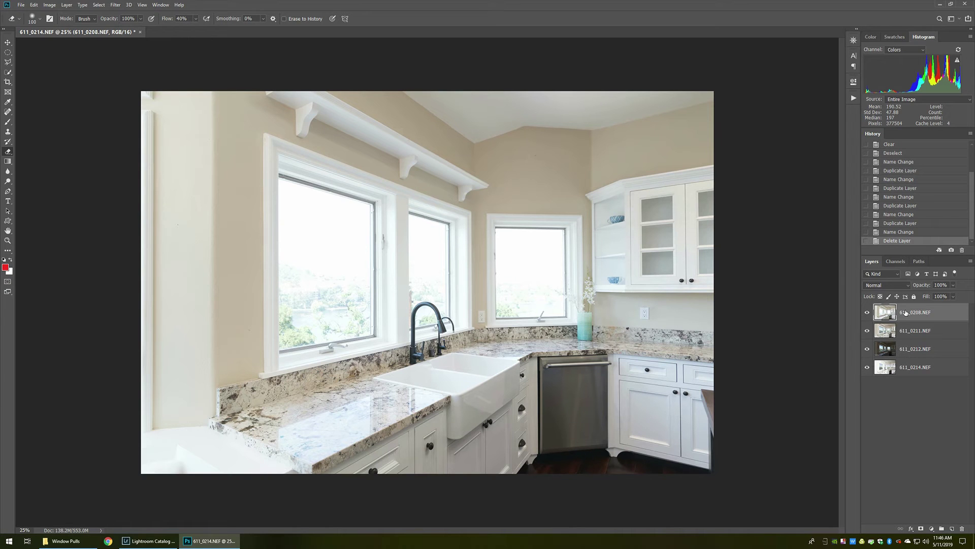
Set 611_0208 to Luminosity blending at 76% opacity and move 611_0214 to the top of the stack.
click(893, 285)
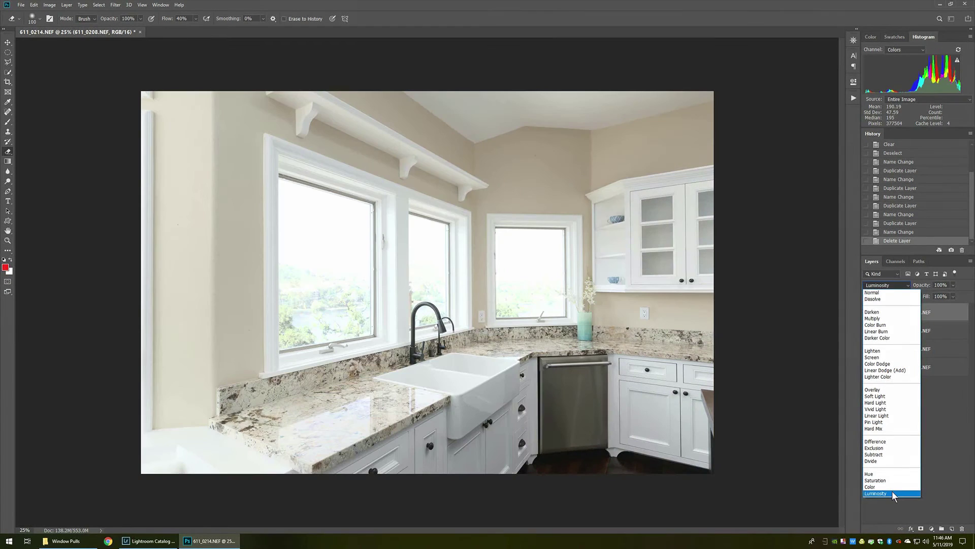
click(892, 491)
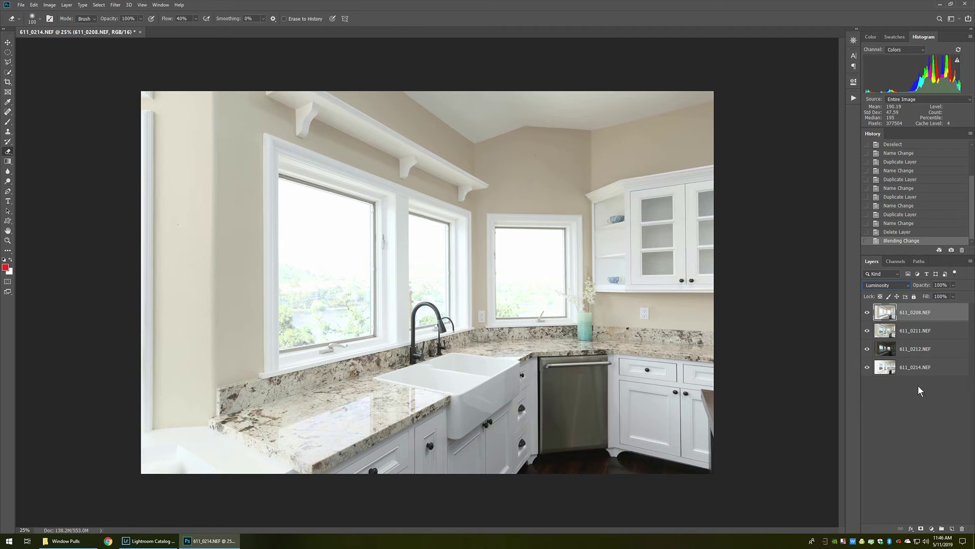
key(v)
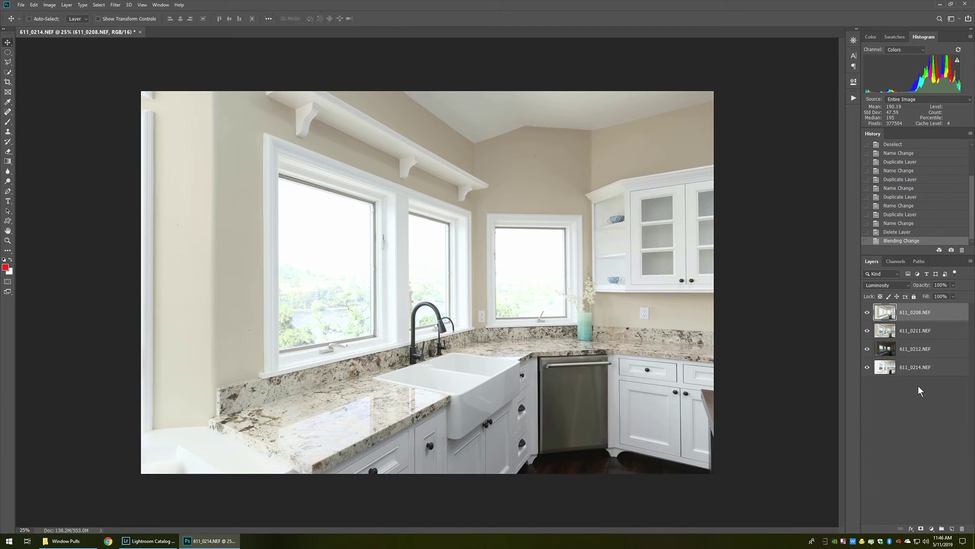
key(5)
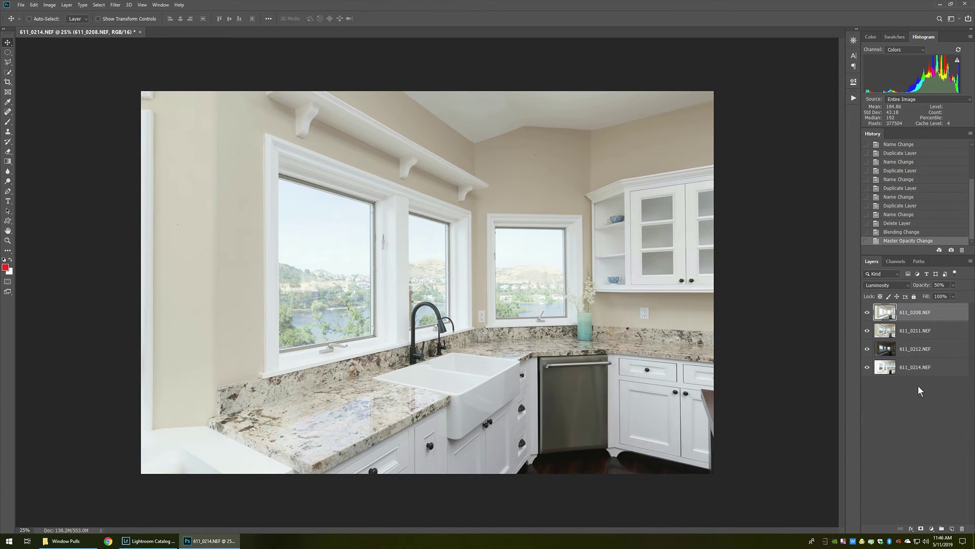
key(6)
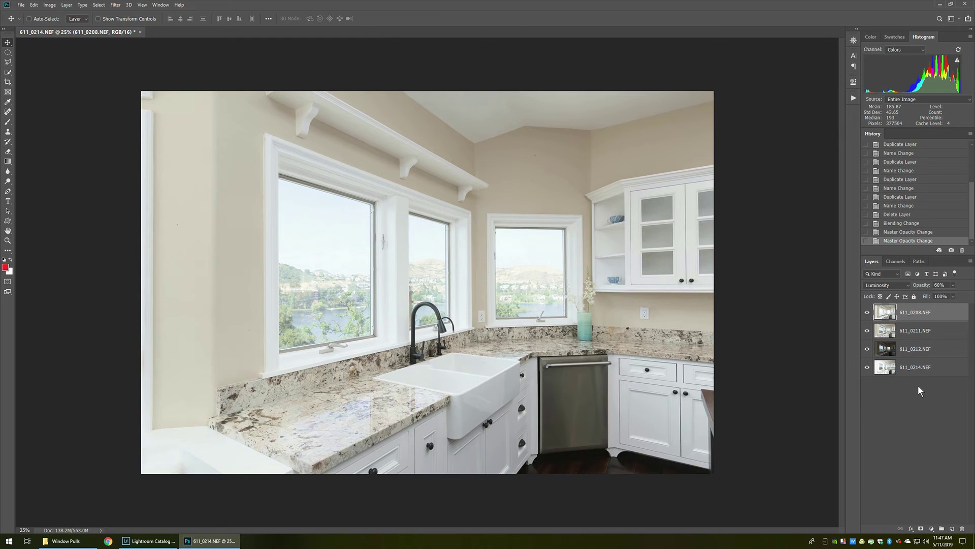
key(7)
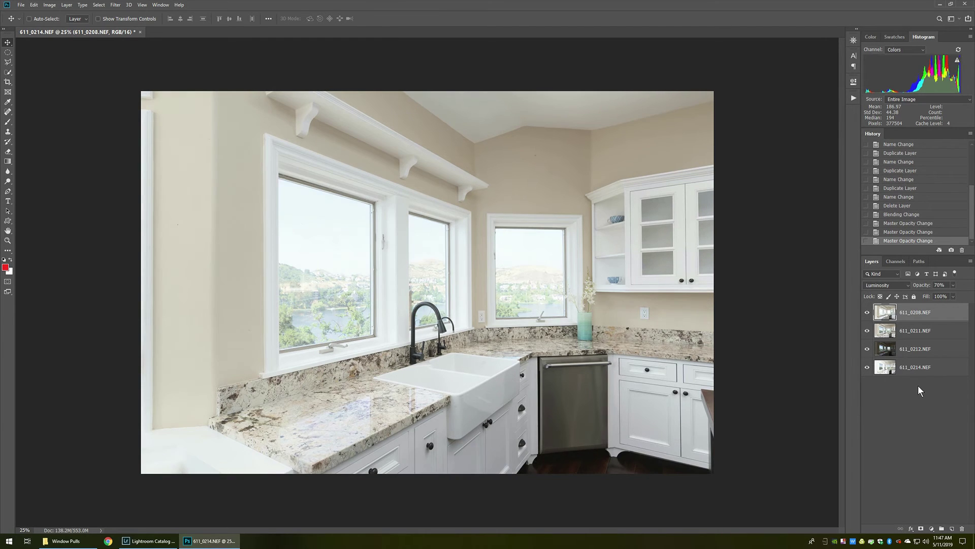
key(6)
click(907, 369)
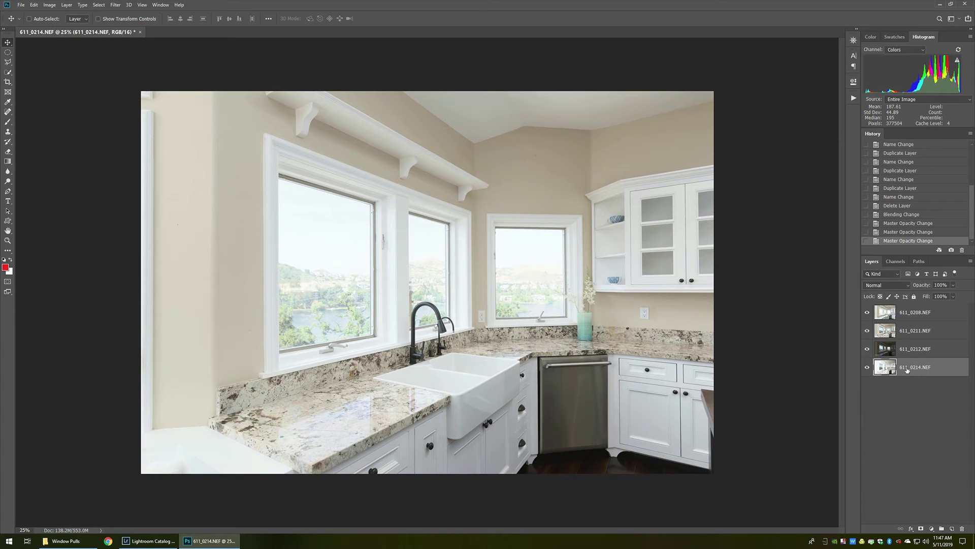
drag(907, 369, 898, 312)
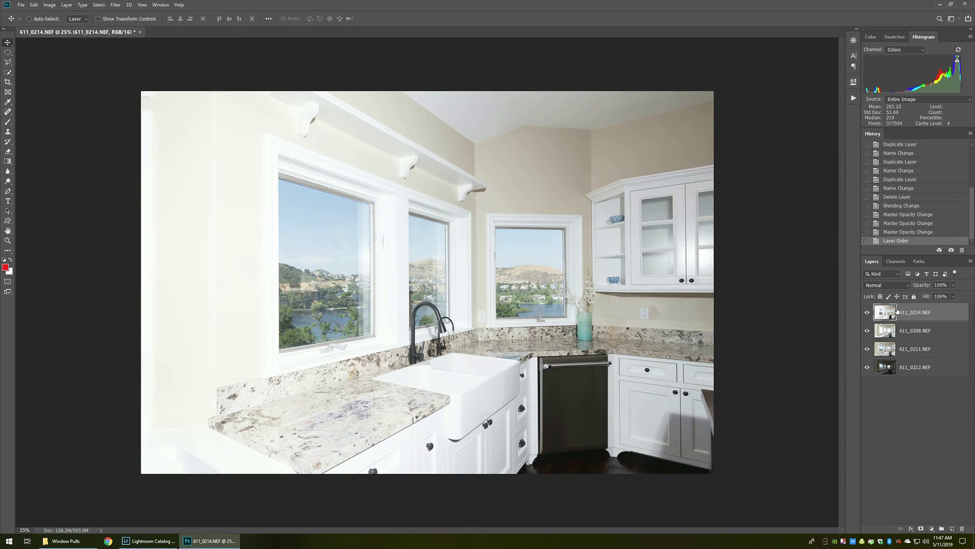
Set the 611_0214 layer to Darken blending and give it a Hide All layer mask.
click(888, 286)
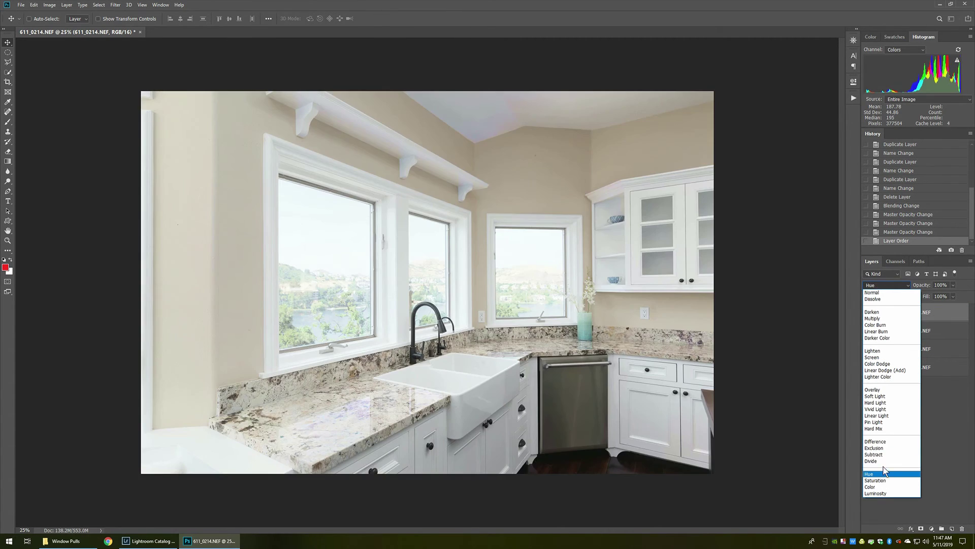
click(872, 312)
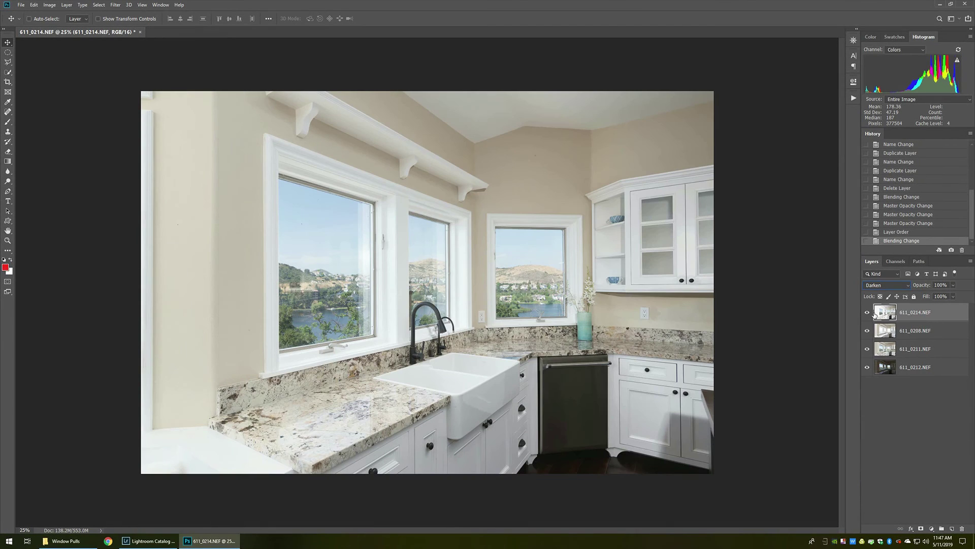
key(alt+l)
key(m)
key(h)
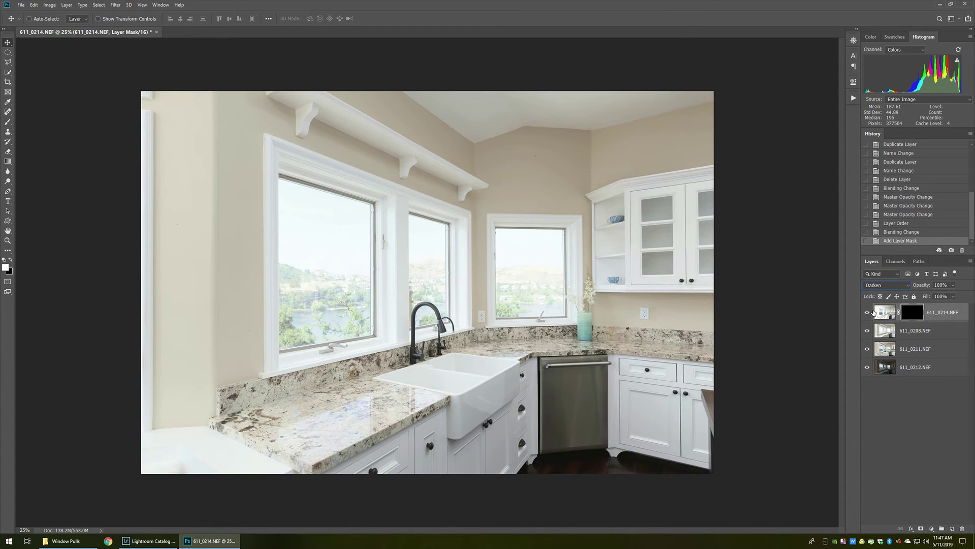
Outline the kitchen windows with the Polygonal Lasso and reveal them through the mask.
key(l)
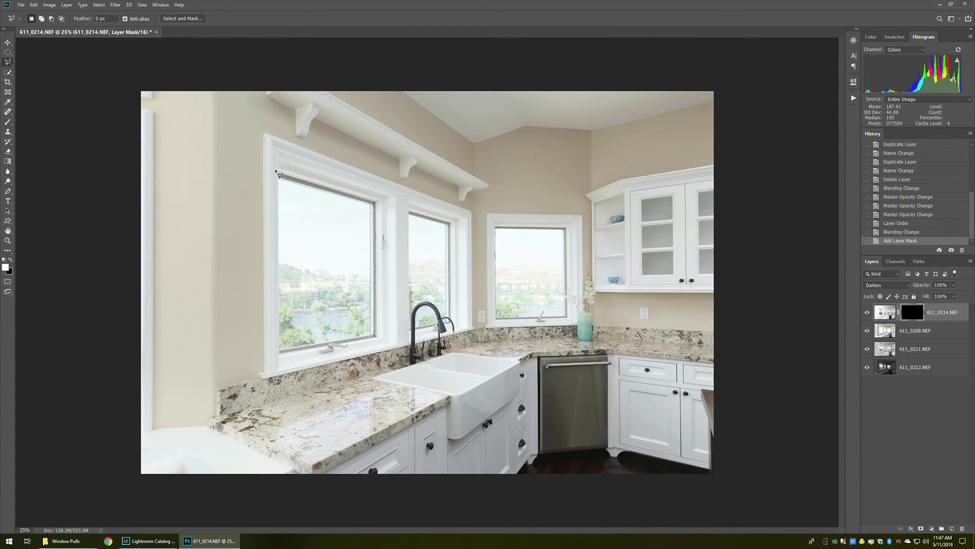
click(278, 167)
click(454, 220)
click(571, 223)
click(574, 321)
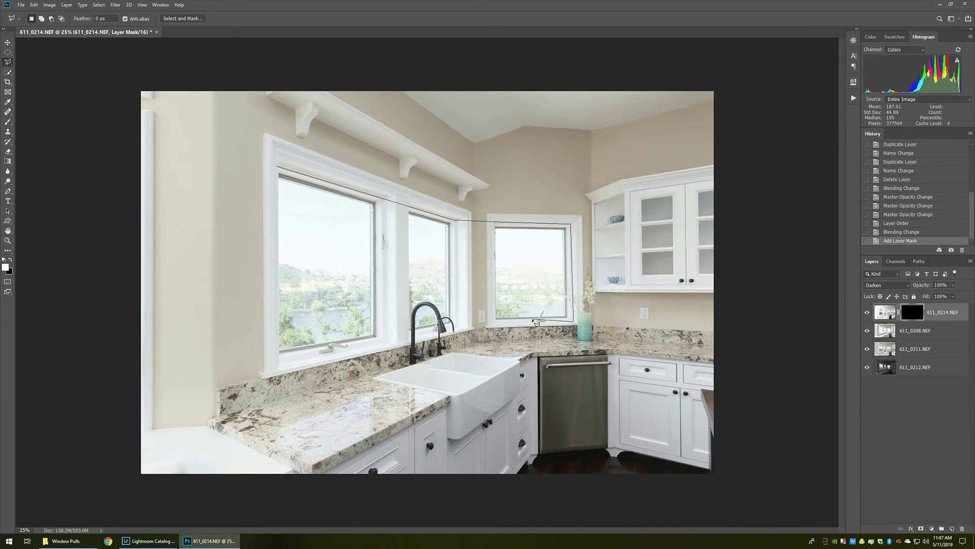
click(480, 321)
click(266, 365)
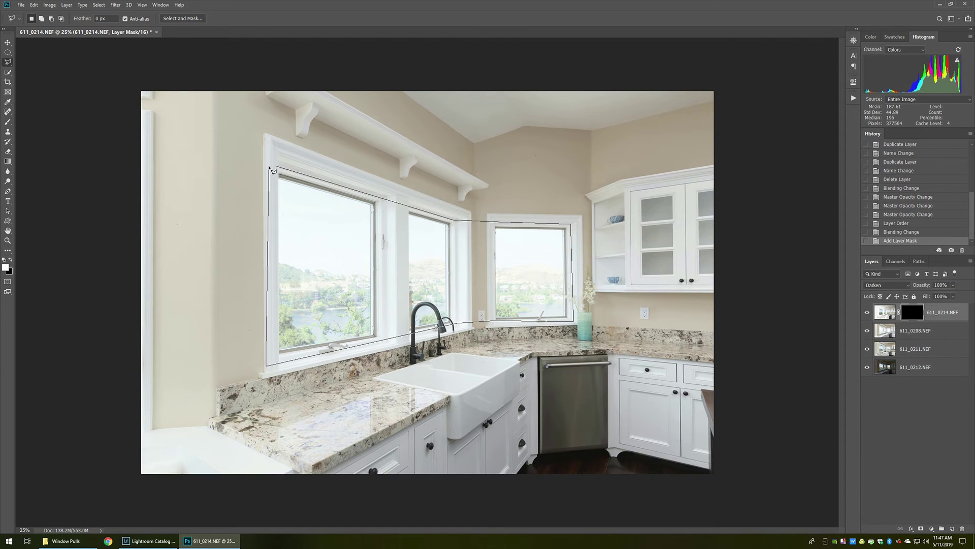
click(269, 165)
key(Delete)
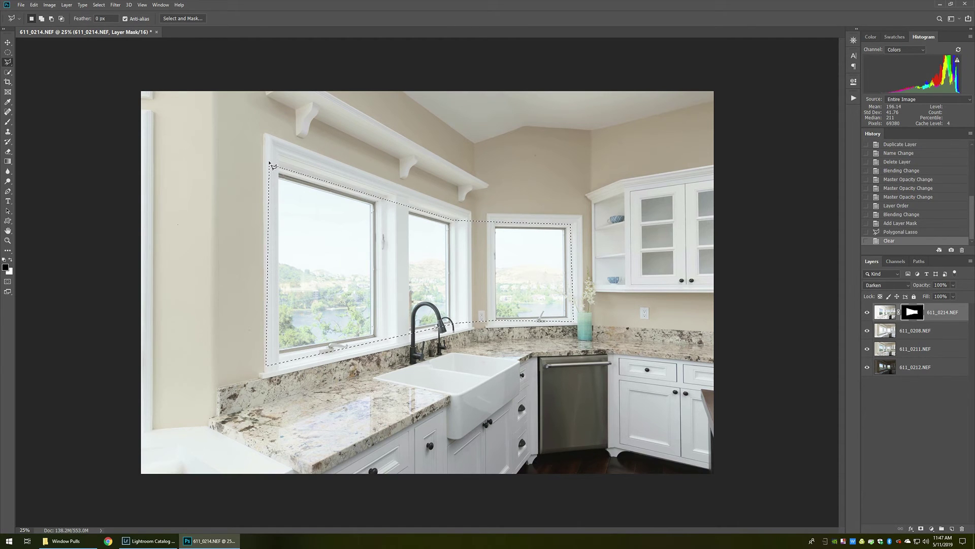
key(ctrl+d)
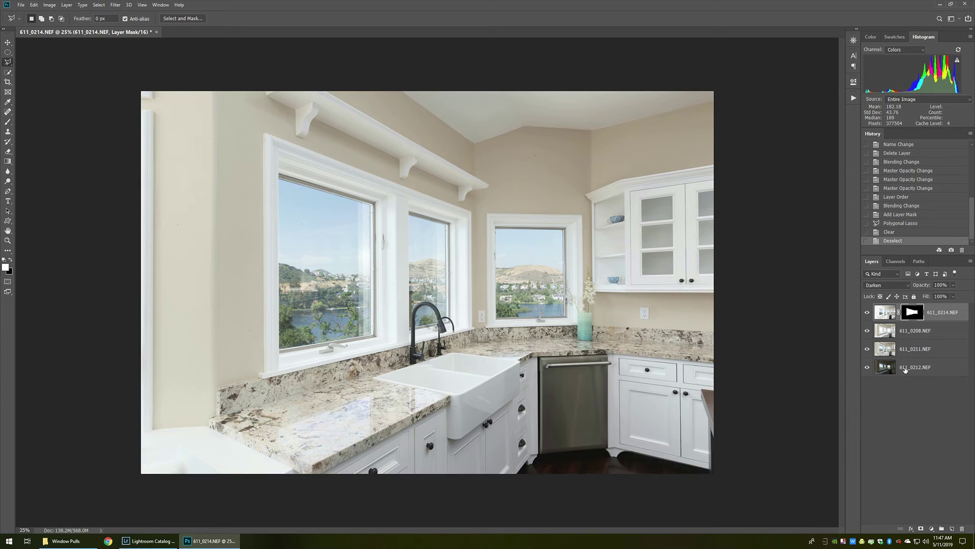
Move 611_0212.NEF to the top, zoom to 50% on the windows, and add a Hide All mask.
drag(905, 369, 903, 307)
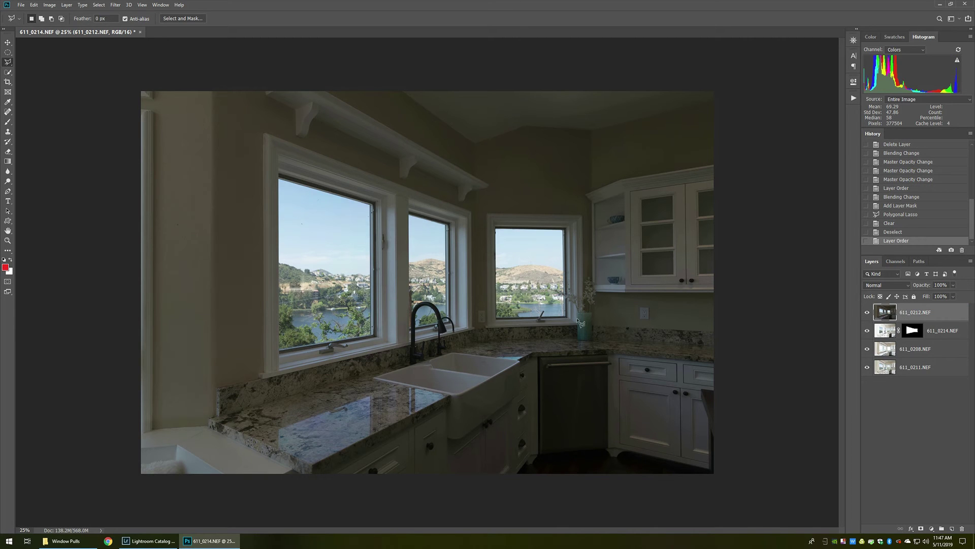
key(z)
click(312, 298)
click(313, 298)
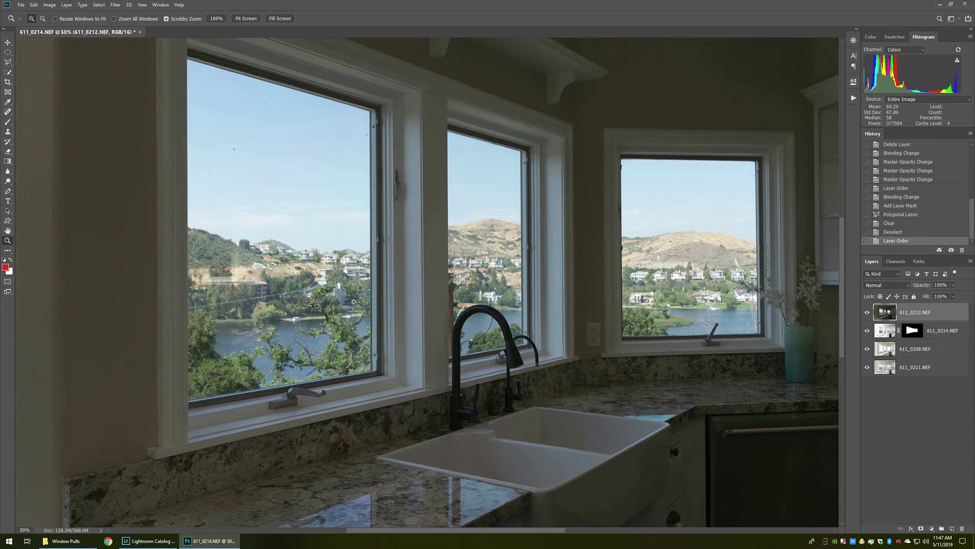
key(alt+l)
key(m)
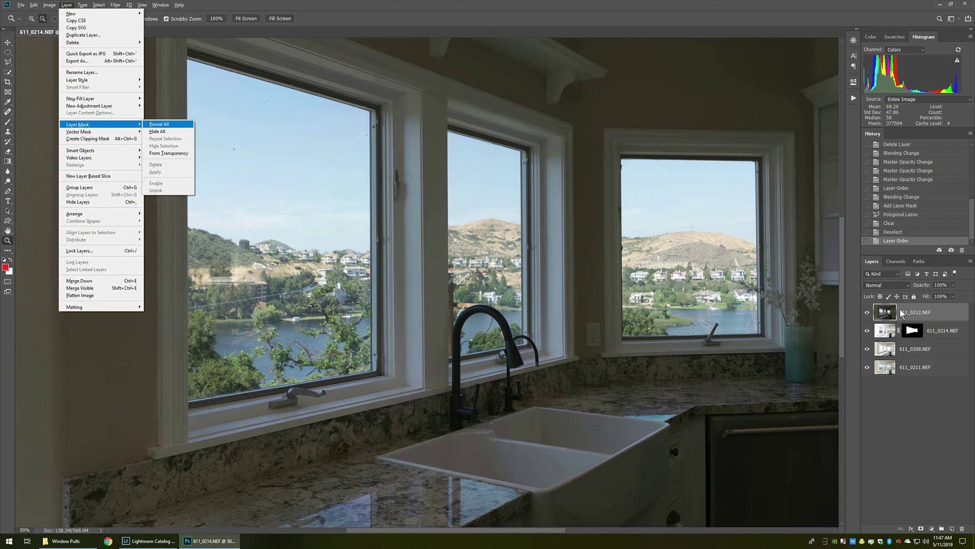
key(h)
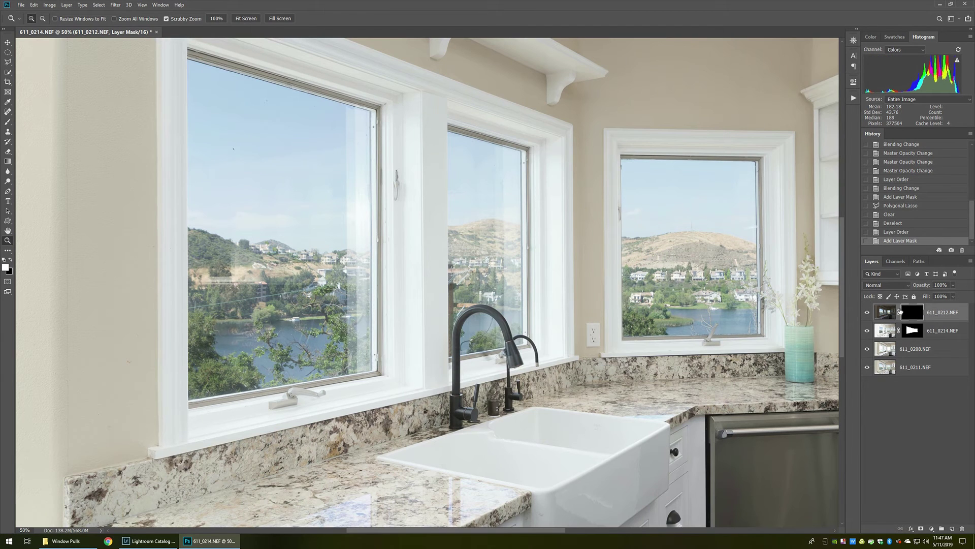
Outline the left window pane with a four-point Polygonal Lasso selection.
key(l)
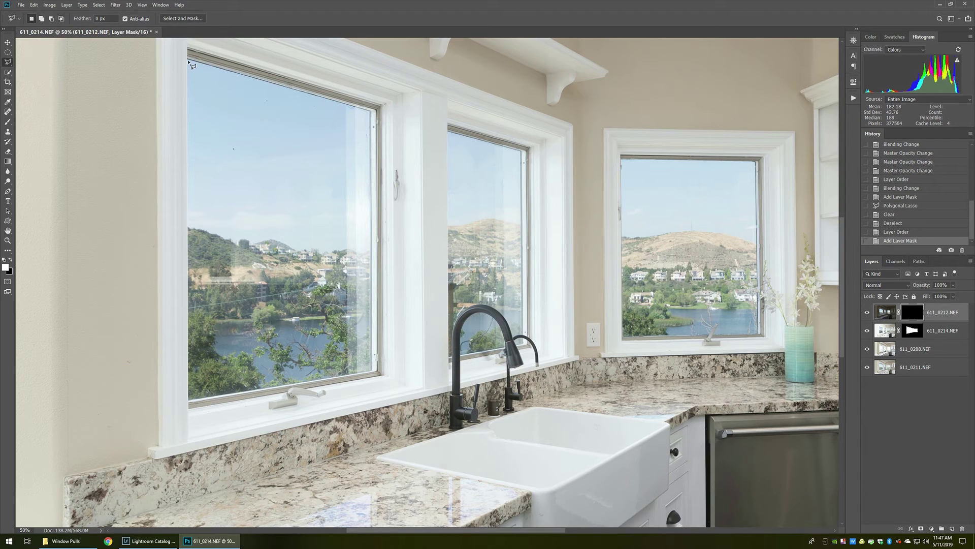
click(188, 62)
click(369, 111)
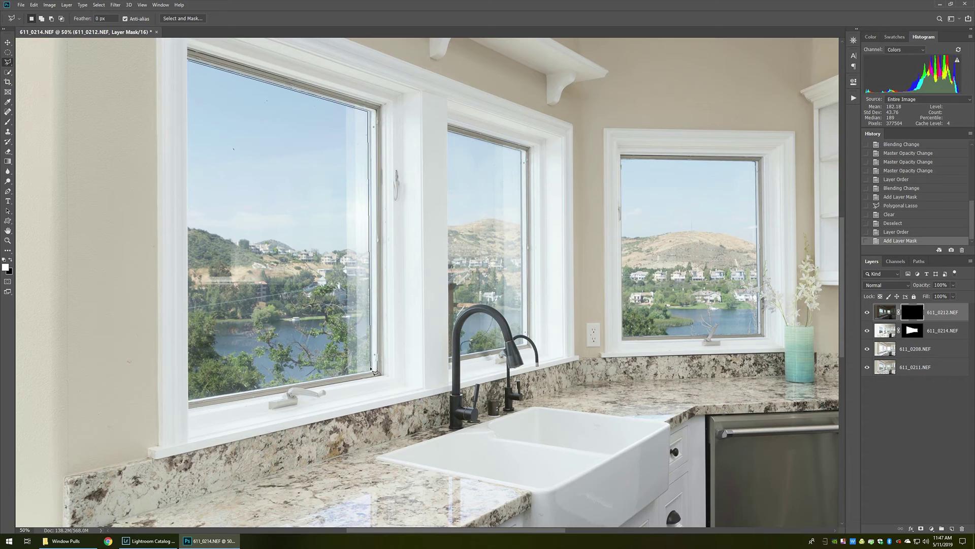
click(373, 368)
click(190, 400)
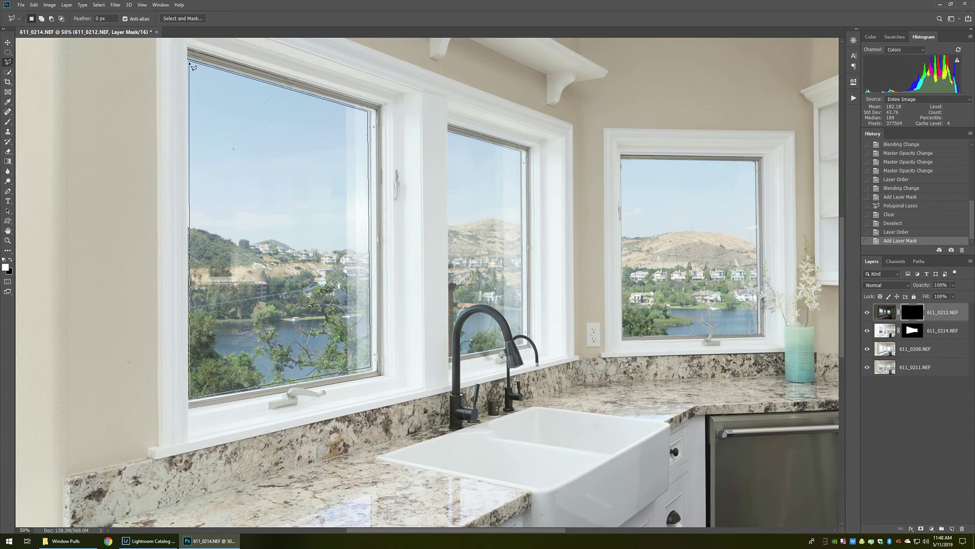
click(191, 63)
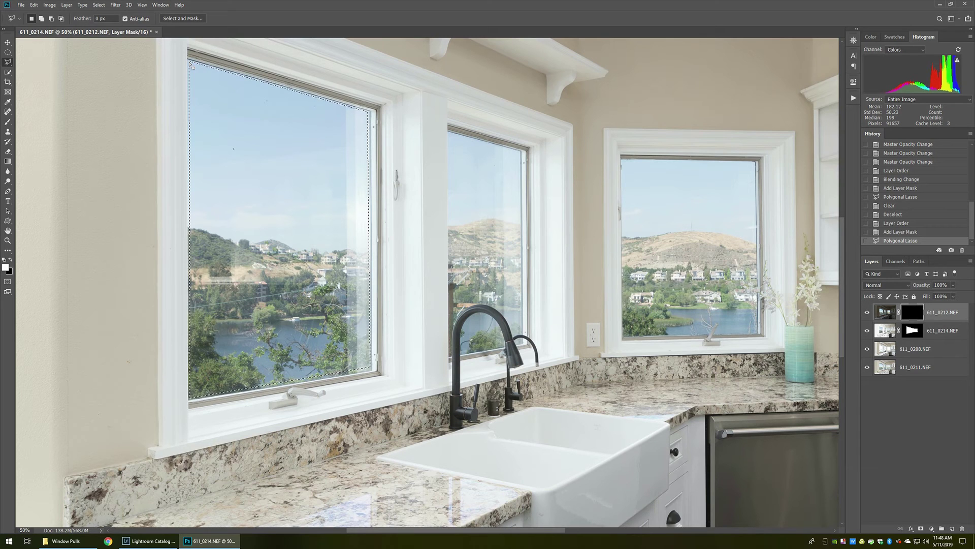
Feather the left-window selection by 5 pixels, clear the mask inside it, and deselect.
key(alt+s)
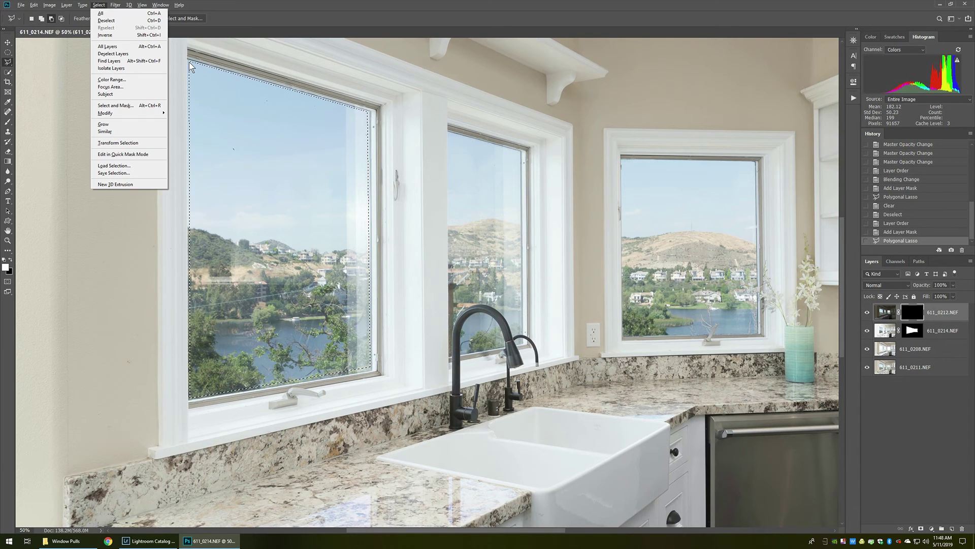
key(m)
key(f)
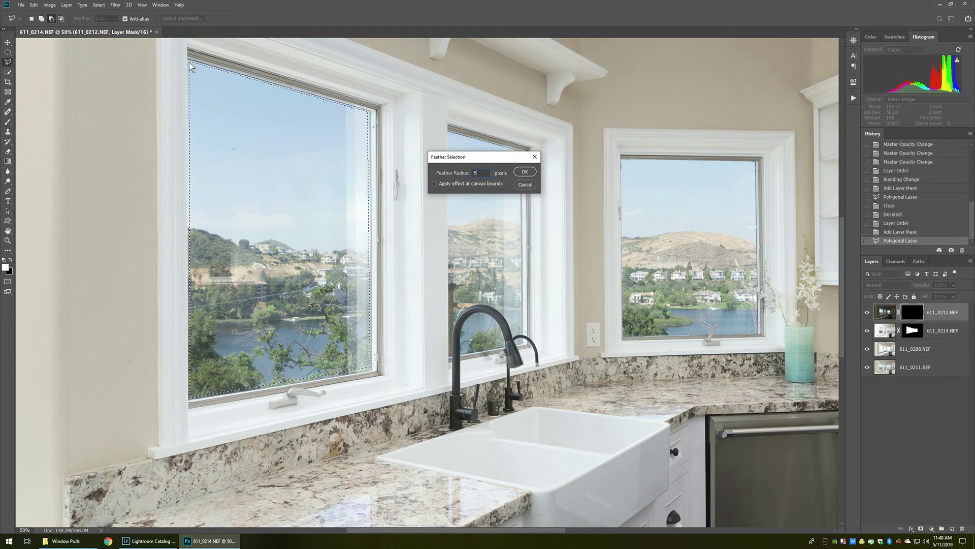
key(Return)
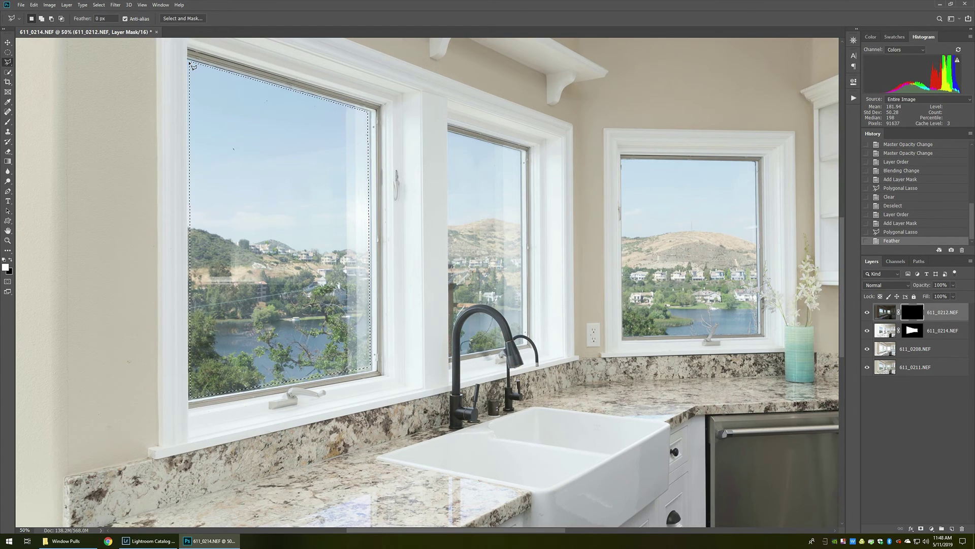
key(Delete)
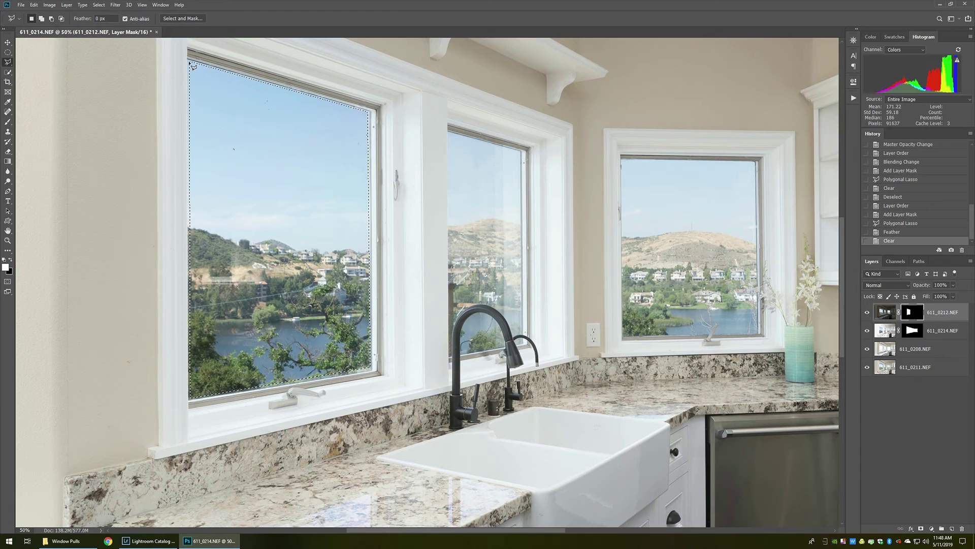
key(ctrl+d)
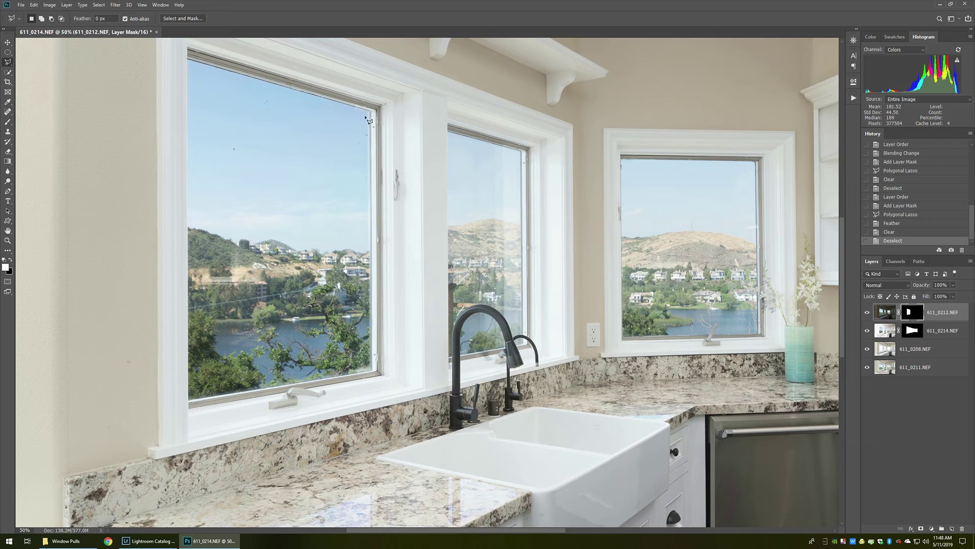
click(867, 313)
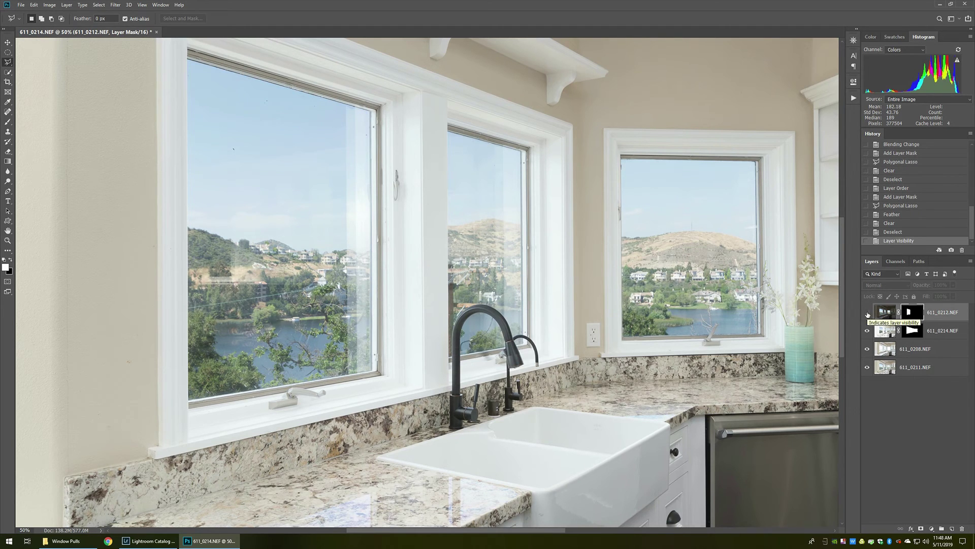
click(867, 313)
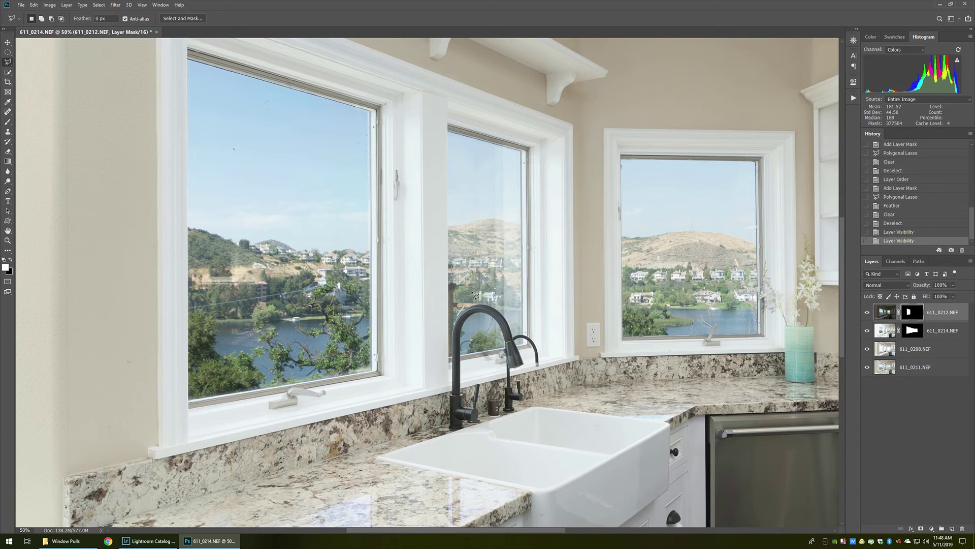
shift+click(912, 313)
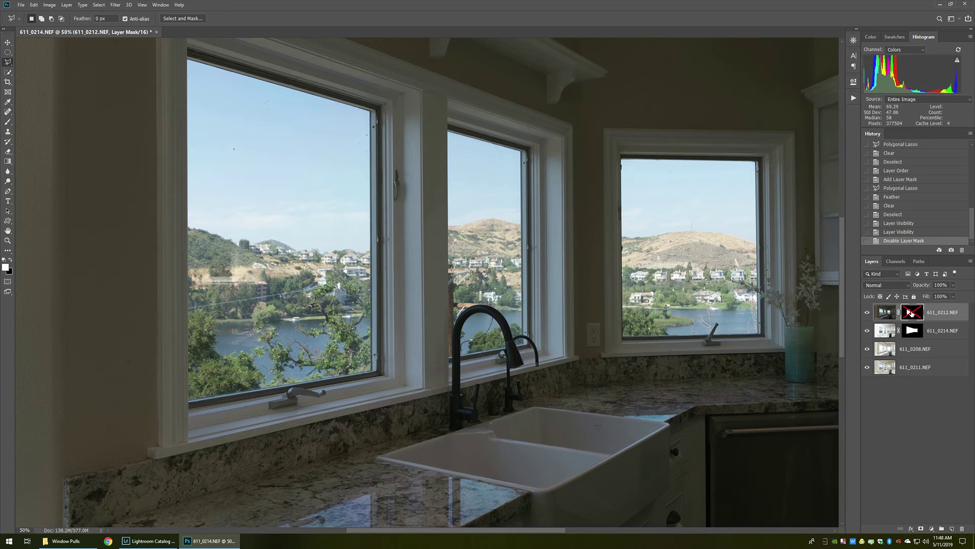
shift+click(911, 313)
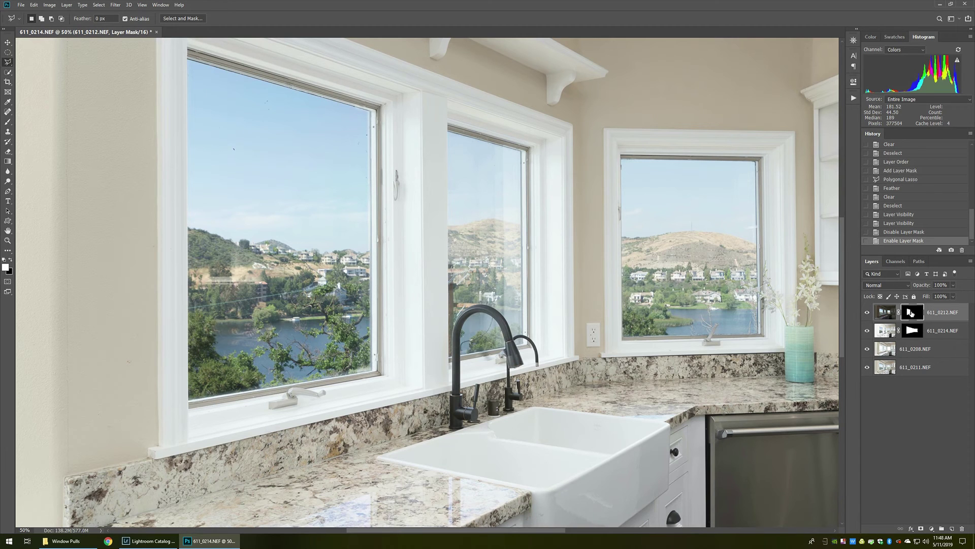
Outline the middle window's glass around the faucet arc with the Polygonal Lasso.
click(449, 134)
click(520, 152)
click(520, 325)
click(505, 313)
click(482, 301)
click(454, 301)
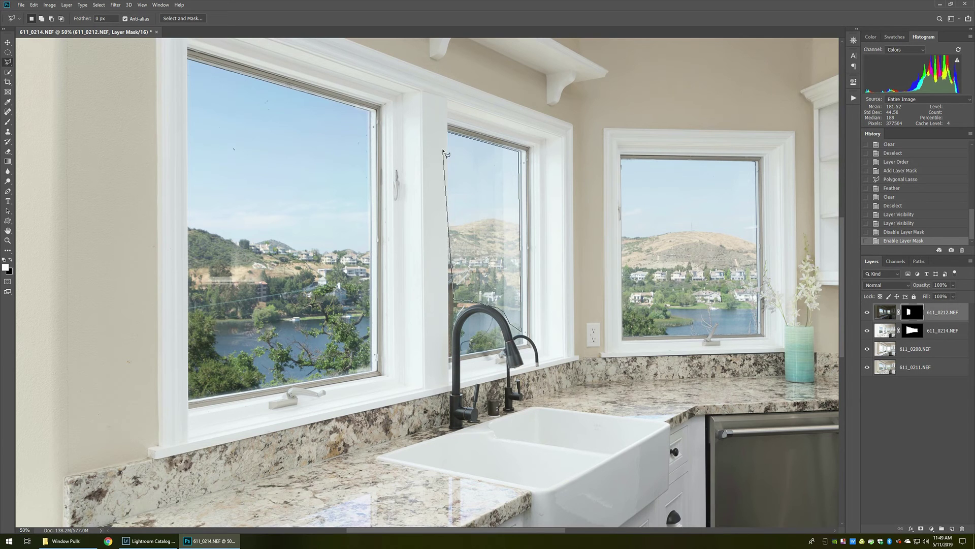
click(451, 138)
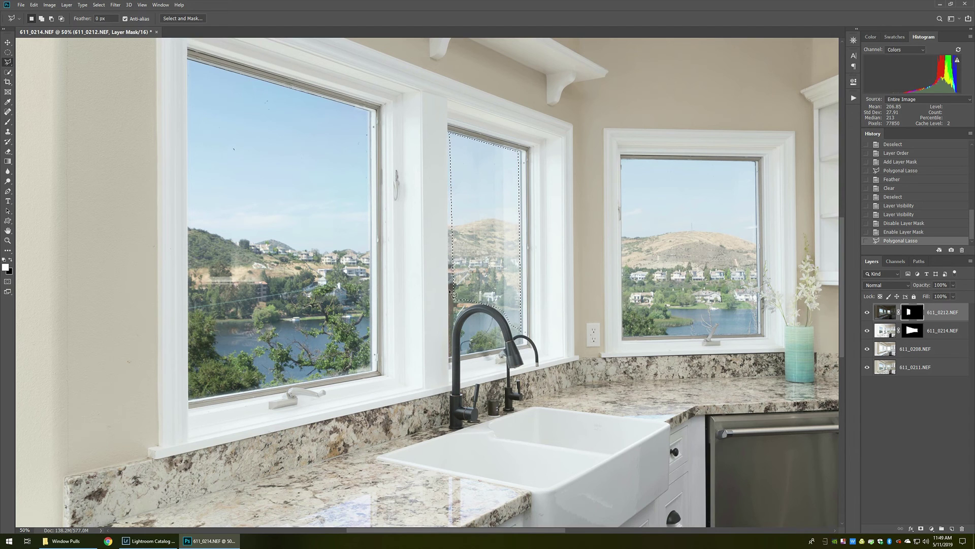
Brush white onto the mask to reveal the hillside and sky in the middle window, then deselect.
key(b)
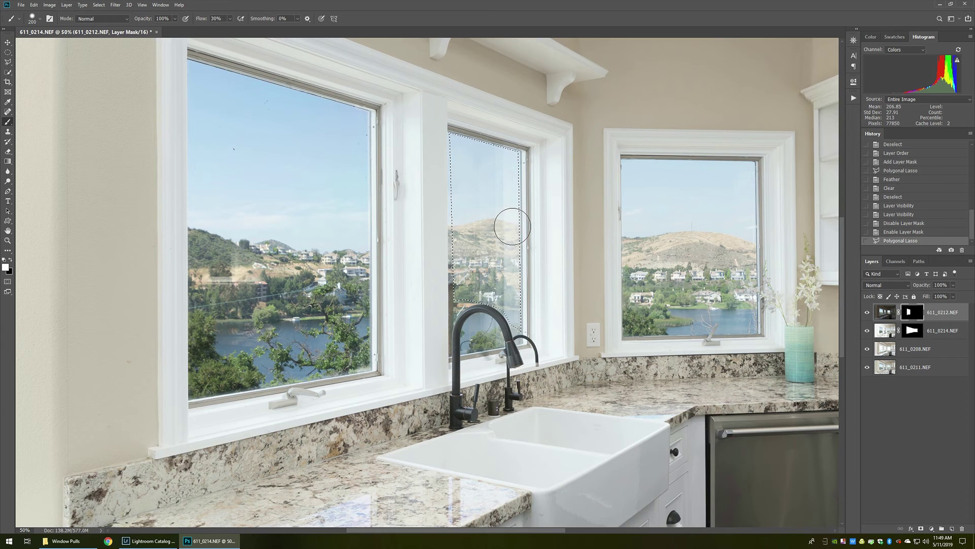
click(500, 203)
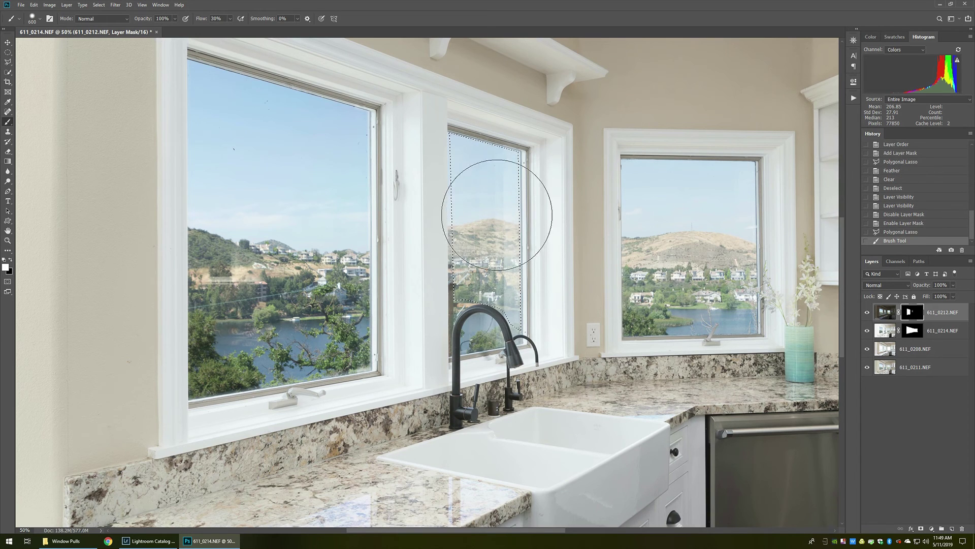
click(496, 254)
click(503, 244)
click(559, 195)
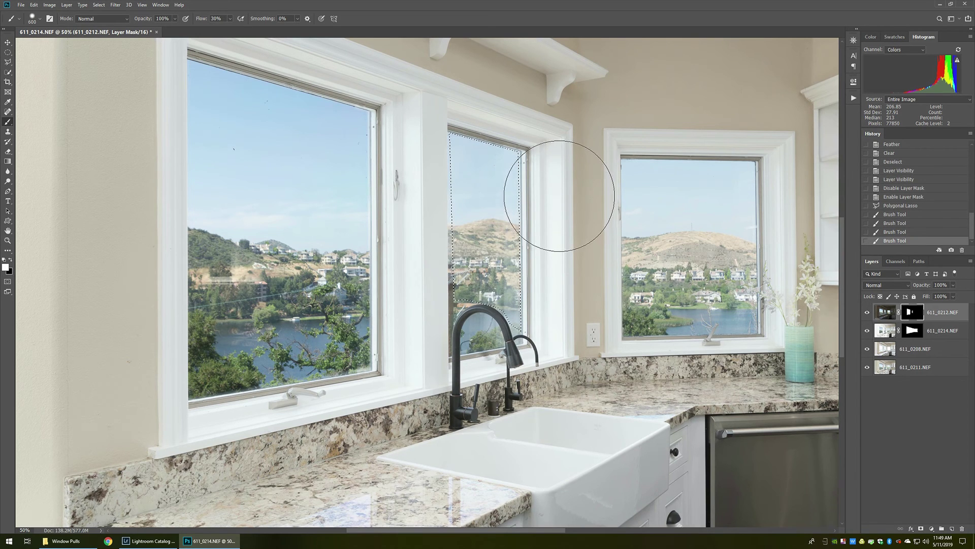
click(510, 283)
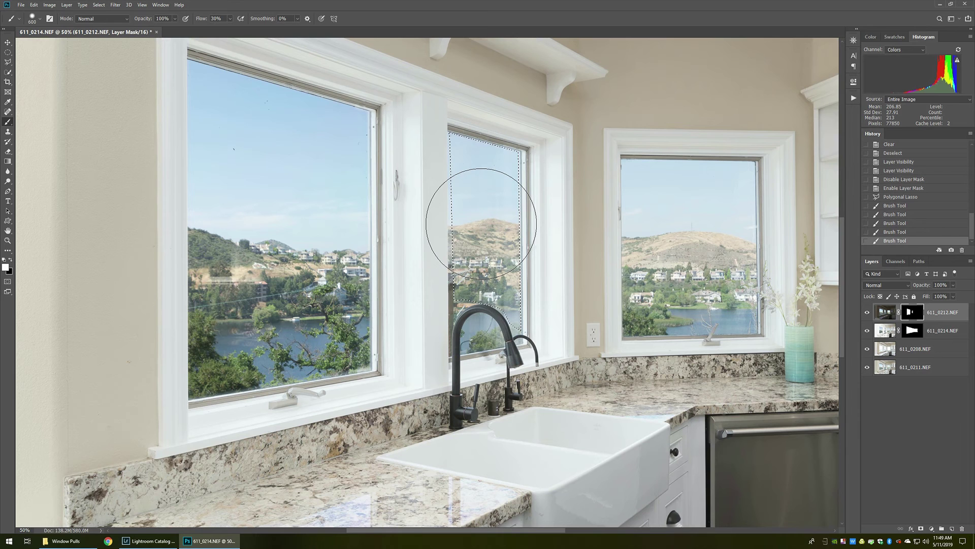
click(472, 198)
click(470, 173)
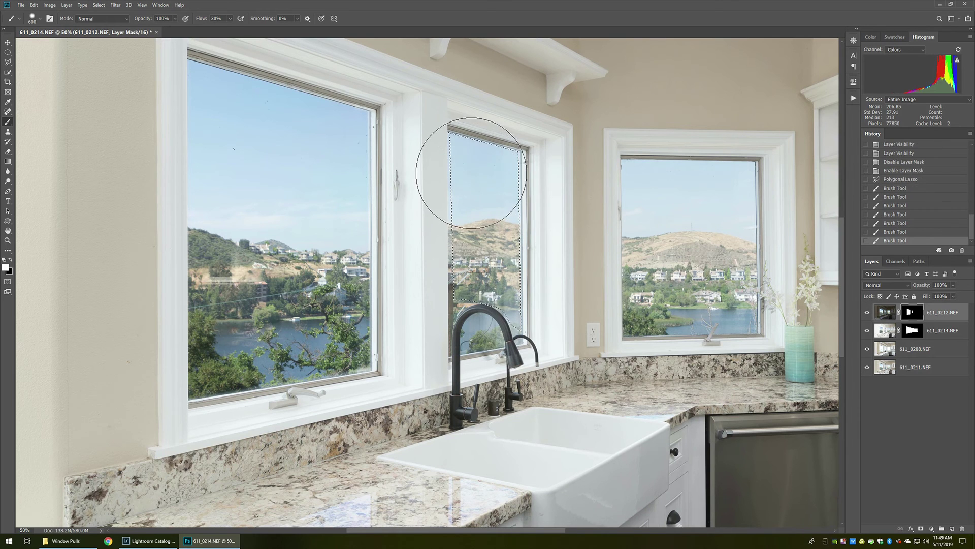
click(508, 193)
key(ctrl+d)
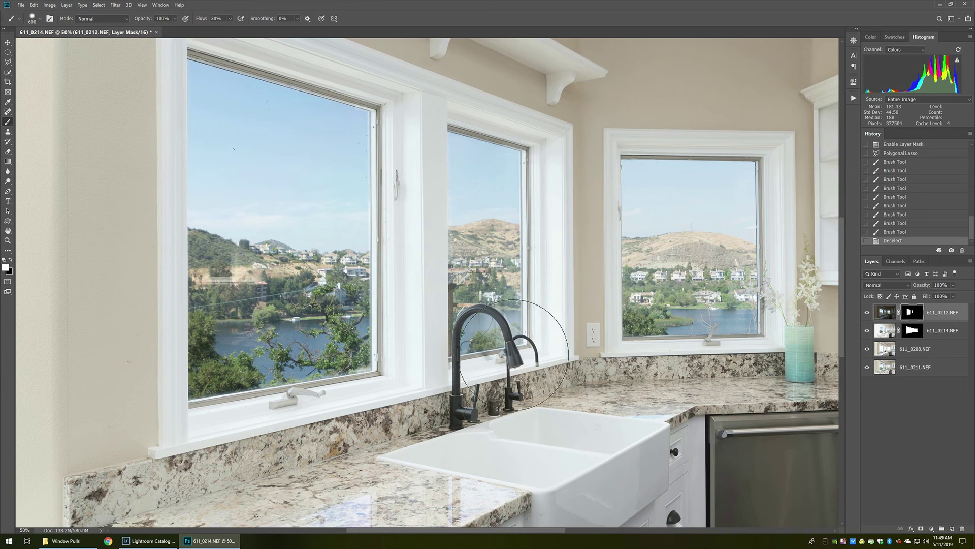
Touch up the mask around the faucet and right window with a size-250 eraser, then fit the image on screen.
key(e)
key(bracketright)
key(bracketright)
key(bracketright)
key(bracketright)
key(bracketright)
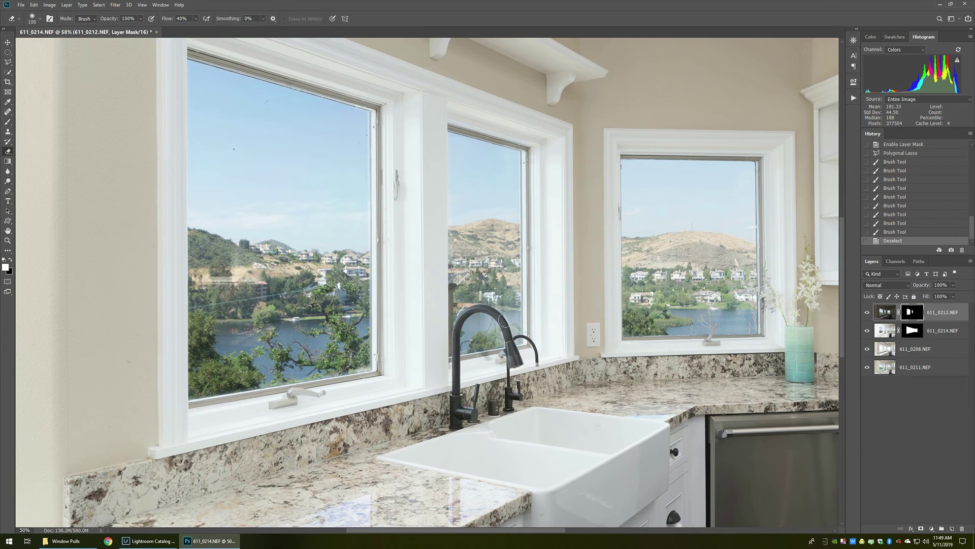
click(503, 320)
click(501, 319)
click(501, 321)
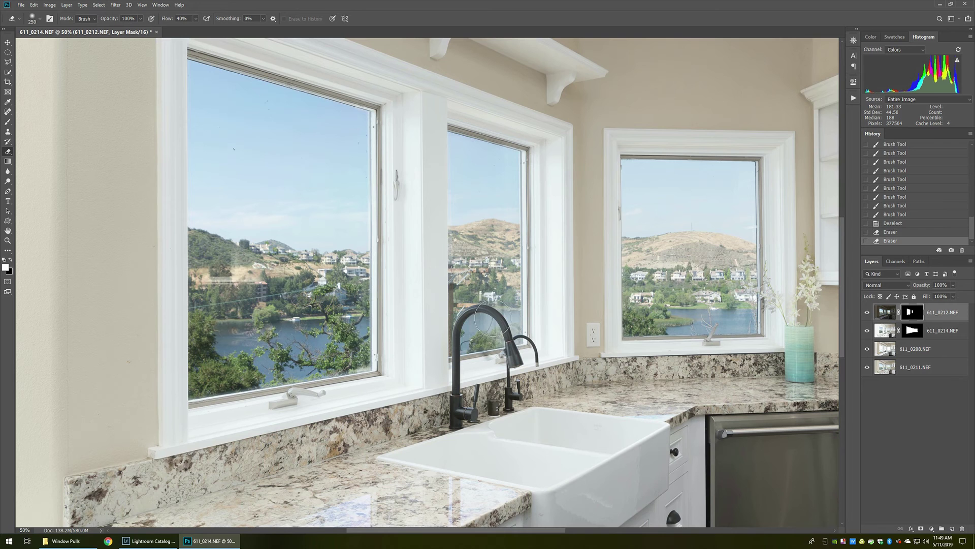
click(504, 322)
click(506, 323)
click(507, 324)
click(508, 325)
click(509, 325)
click(776, 277)
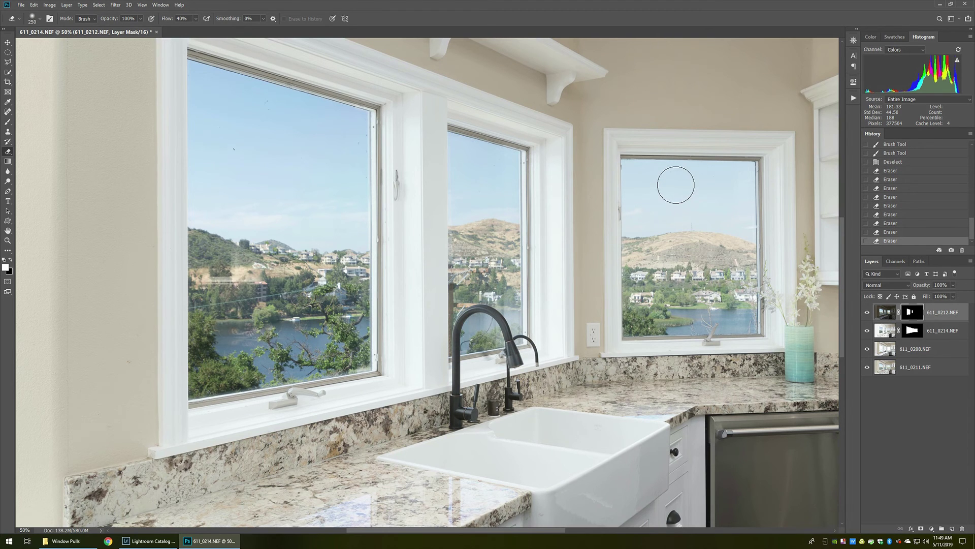
key(alt+v)
key(ctrl+0)
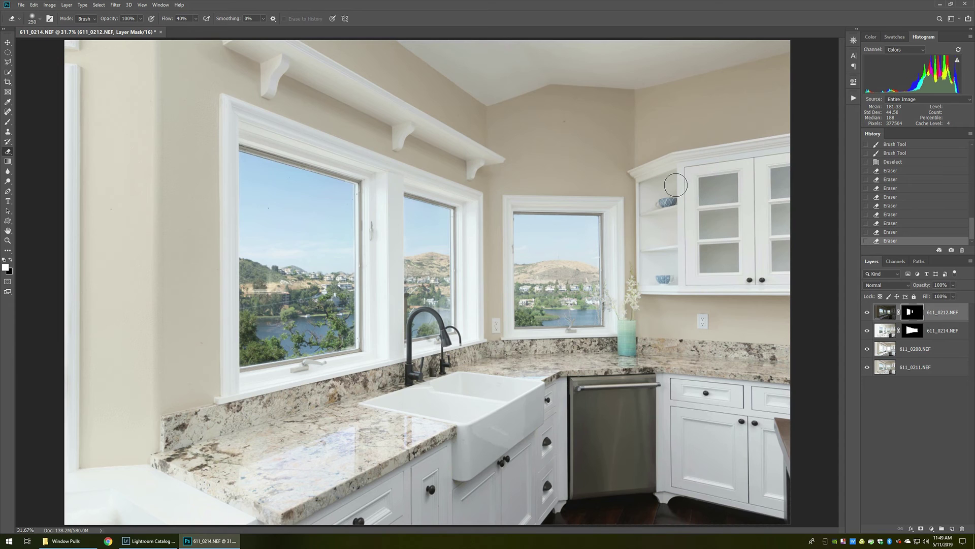